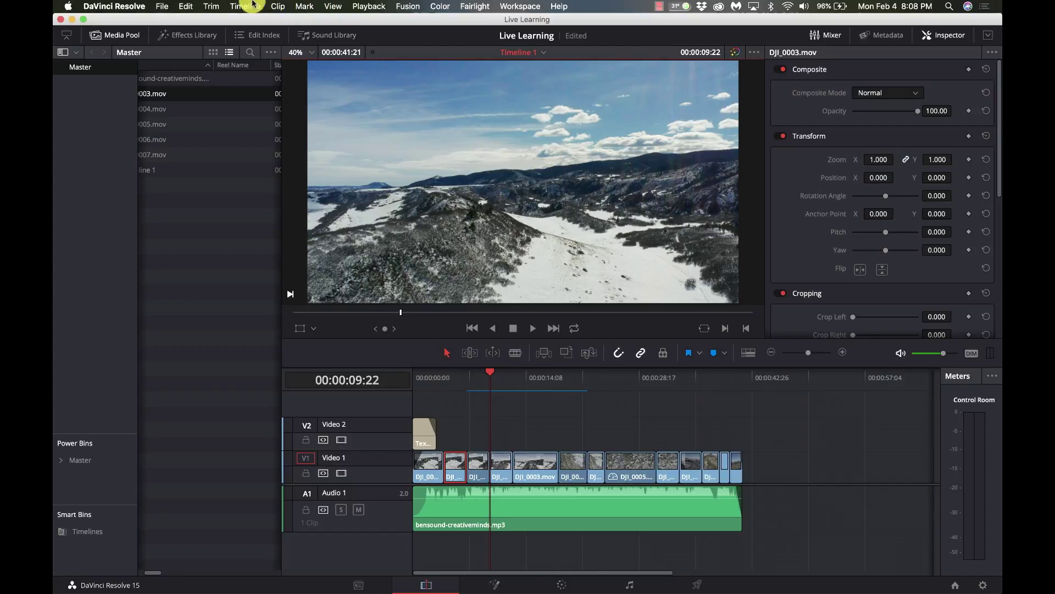
Open Keyboard Customization from the DaVinci Resolve menu to show the Kerry preset's keyboard map.
left_click(131, 6)
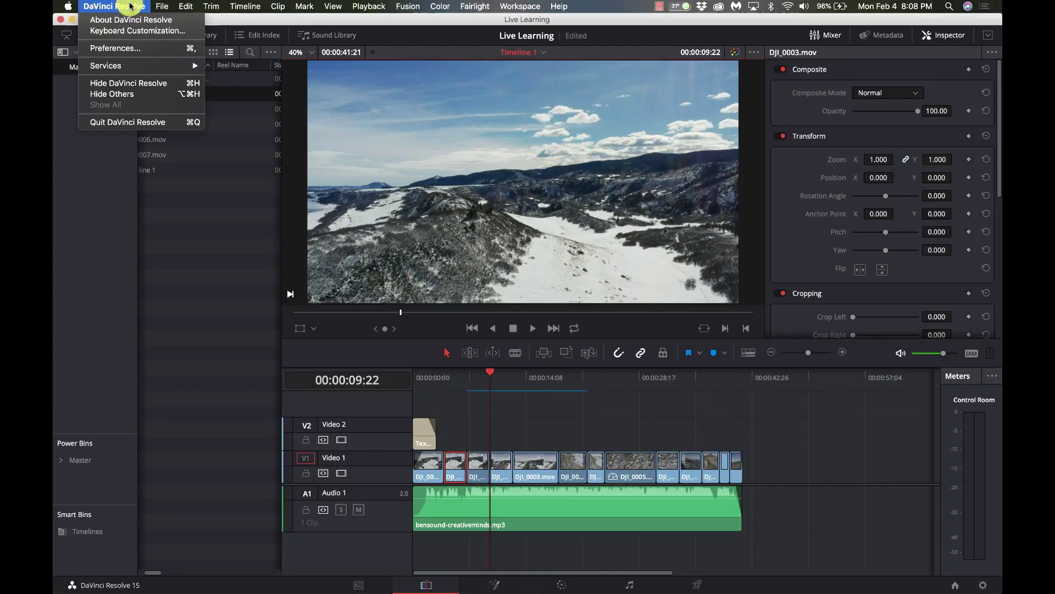
left_click(131, 31)
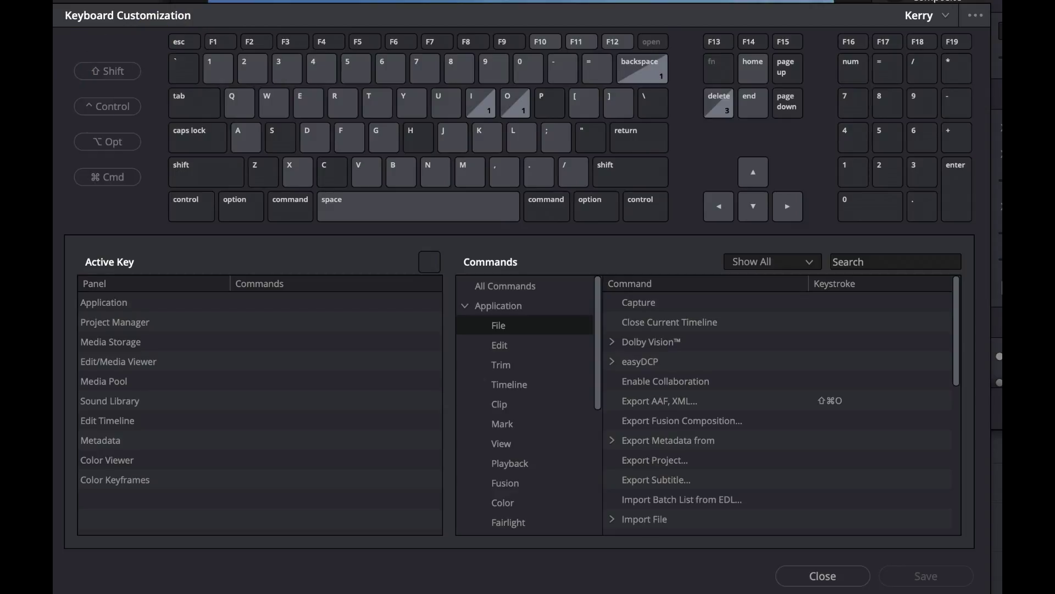
View the Application, Project Manager and Media Storage shortcut groups, then expand and collapse the Panels commands.
left_click(117, 306)
left_click(117, 324)
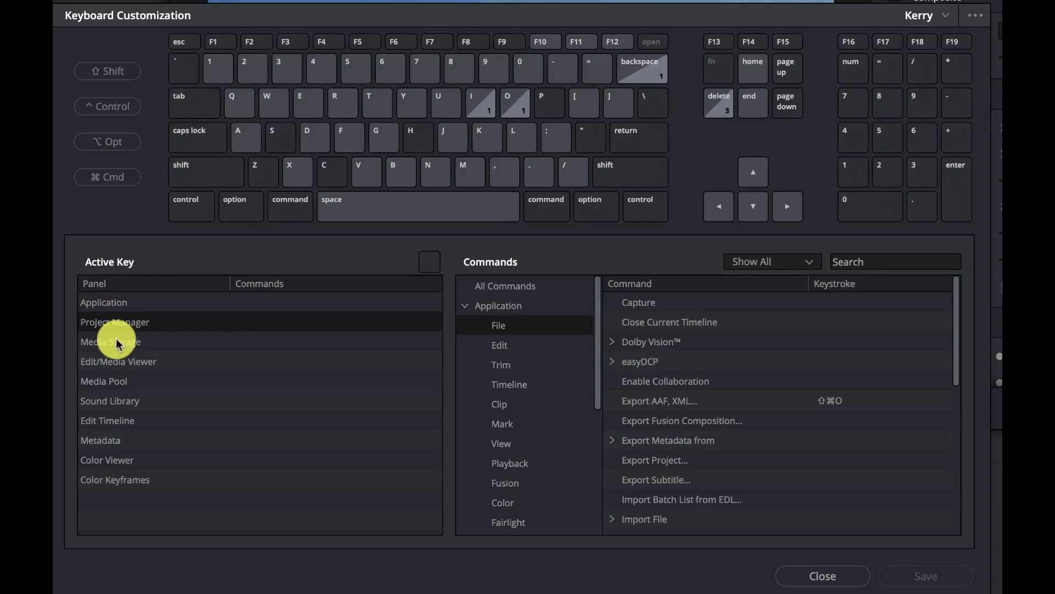
left_click(114, 341)
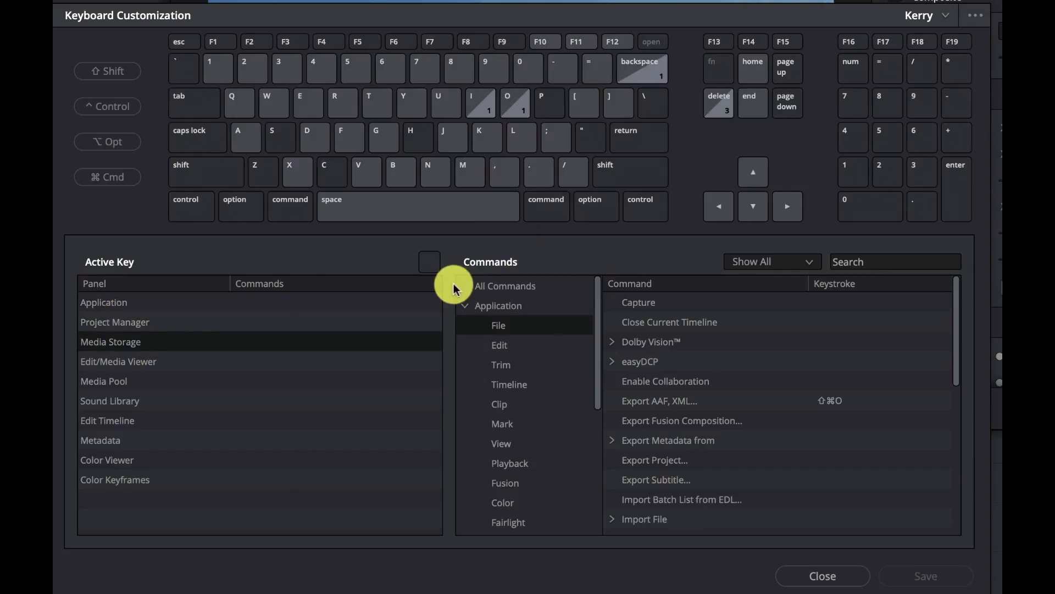
left_click(467, 312)
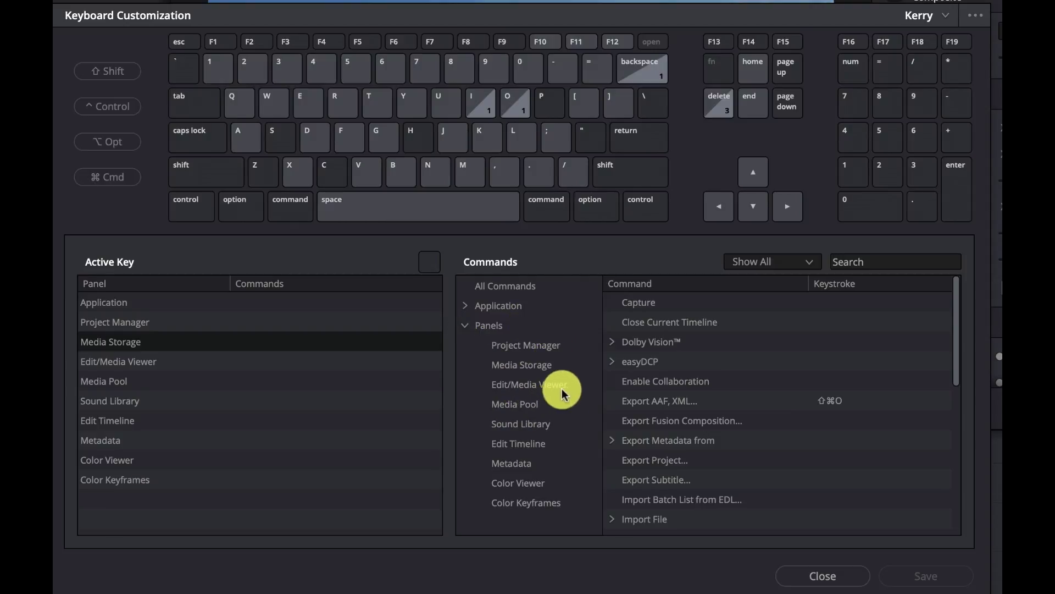
left_click(465, 325)
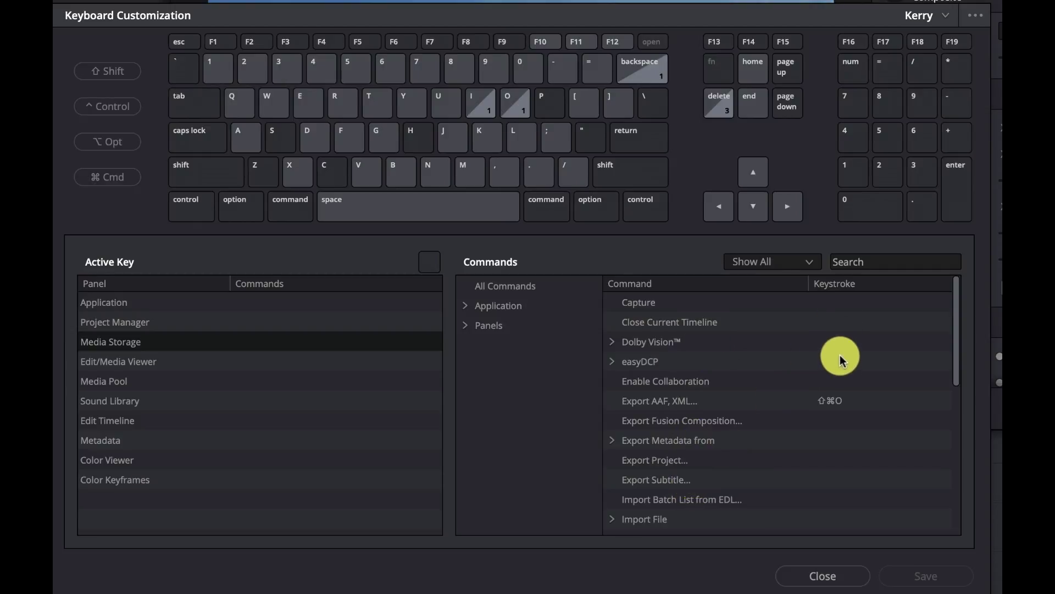
left_click(808, 263)
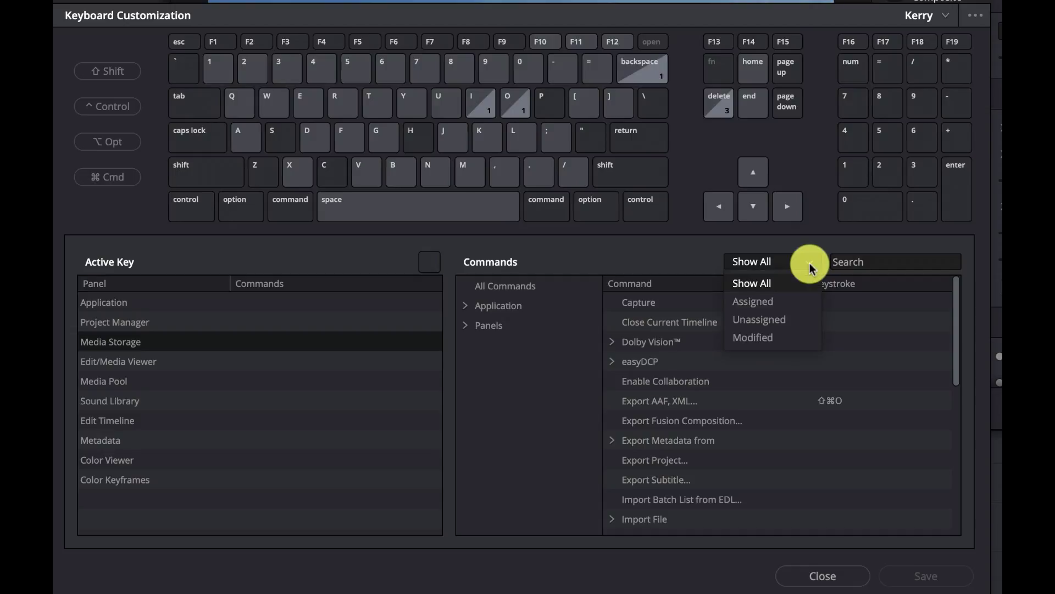
left_click(779, 305)
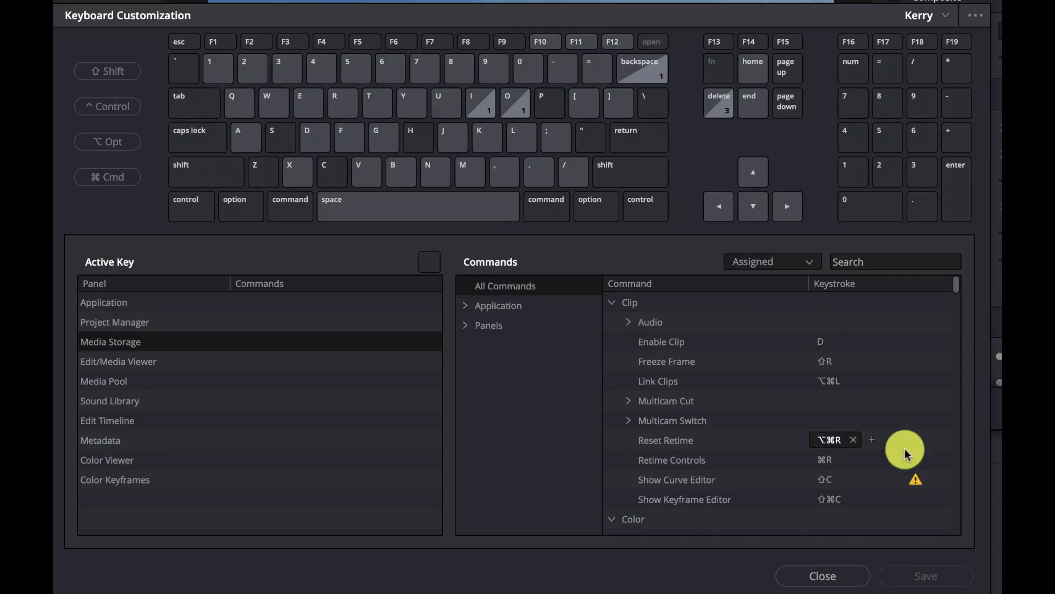
mouse_move(919, 483)
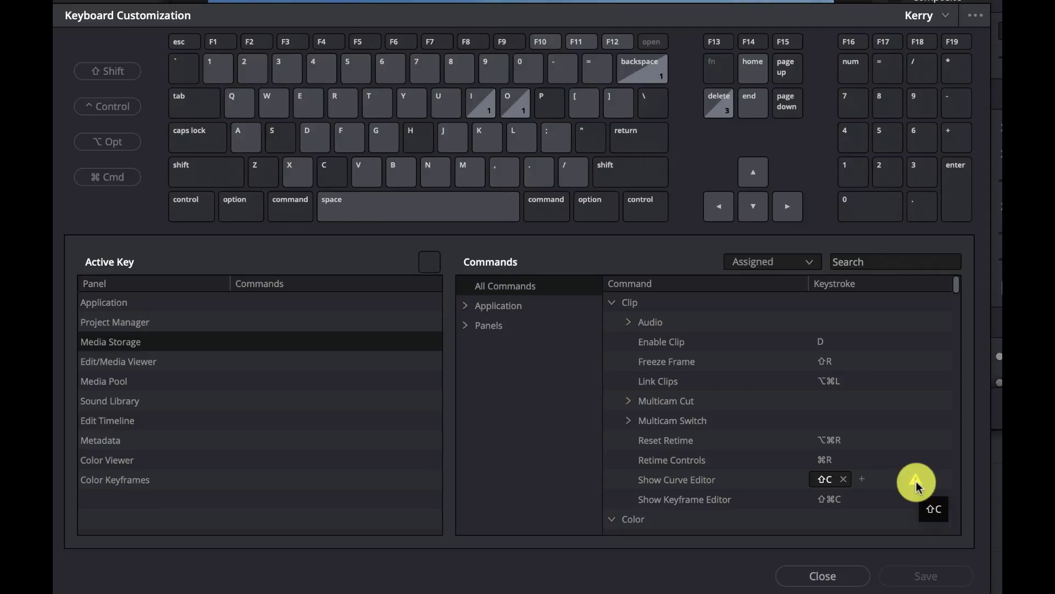
left_click(770, 261)
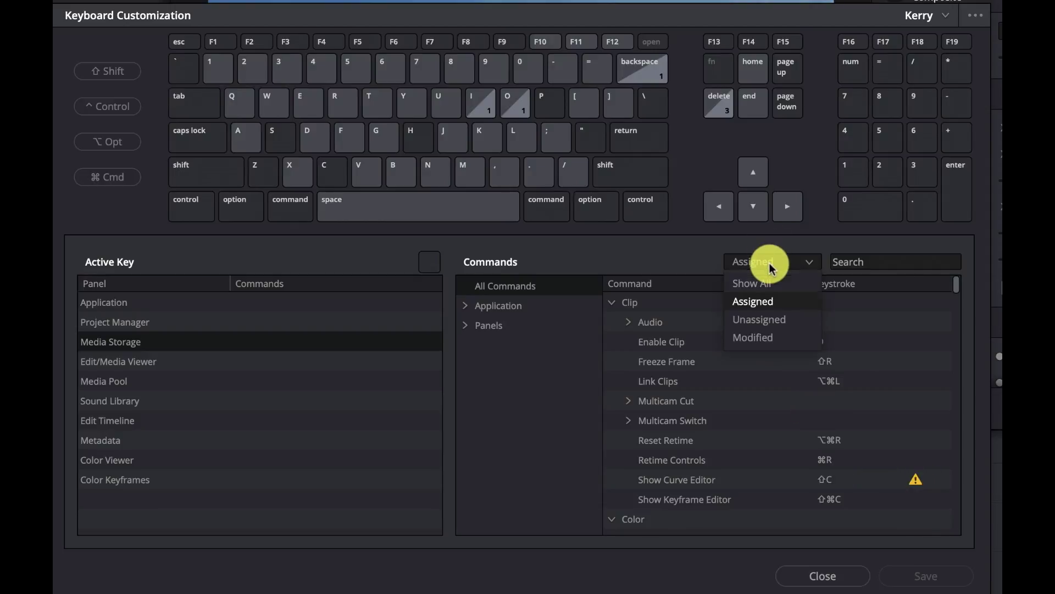
left_click(769, 321)
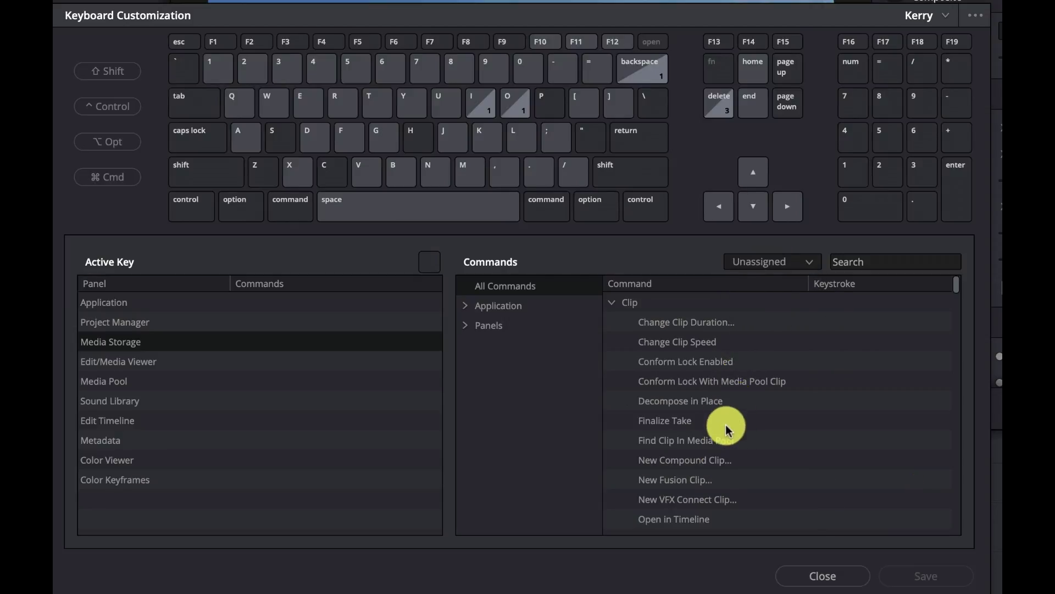
left_click(786, 268)
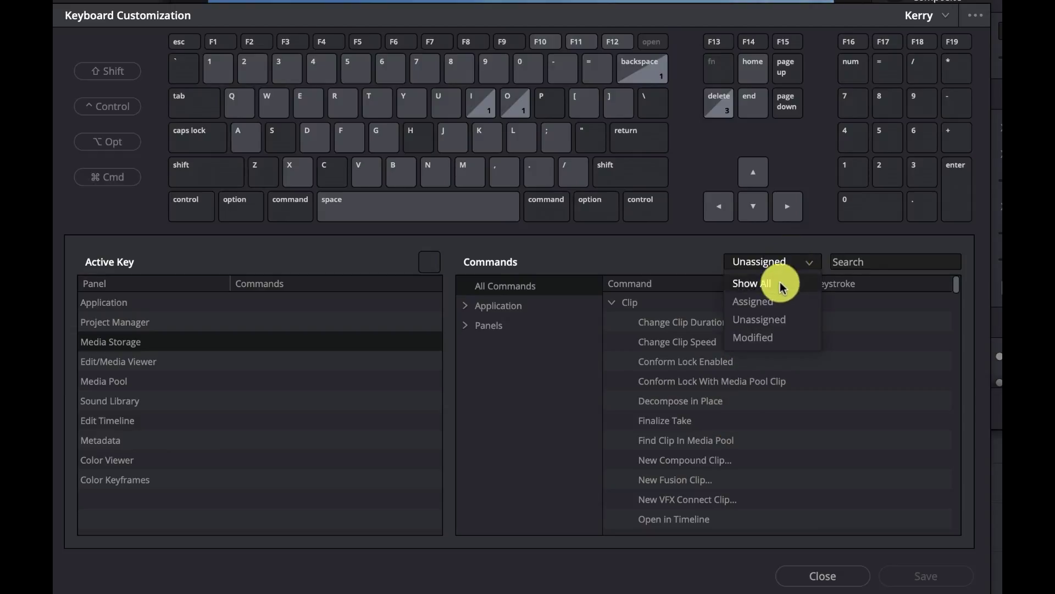
left_click(767, 335)
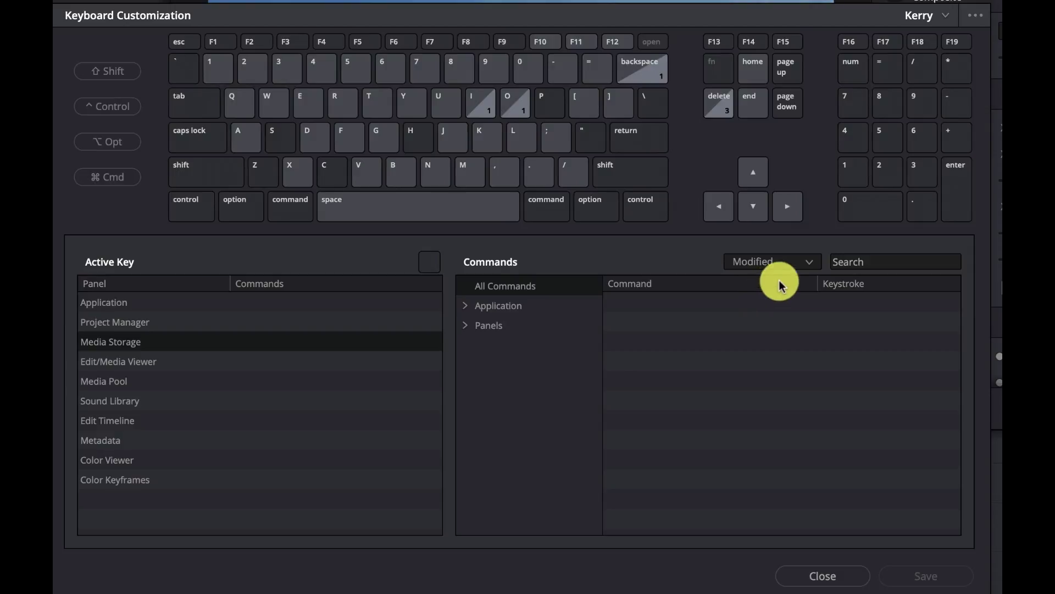
left_click(810, 262)
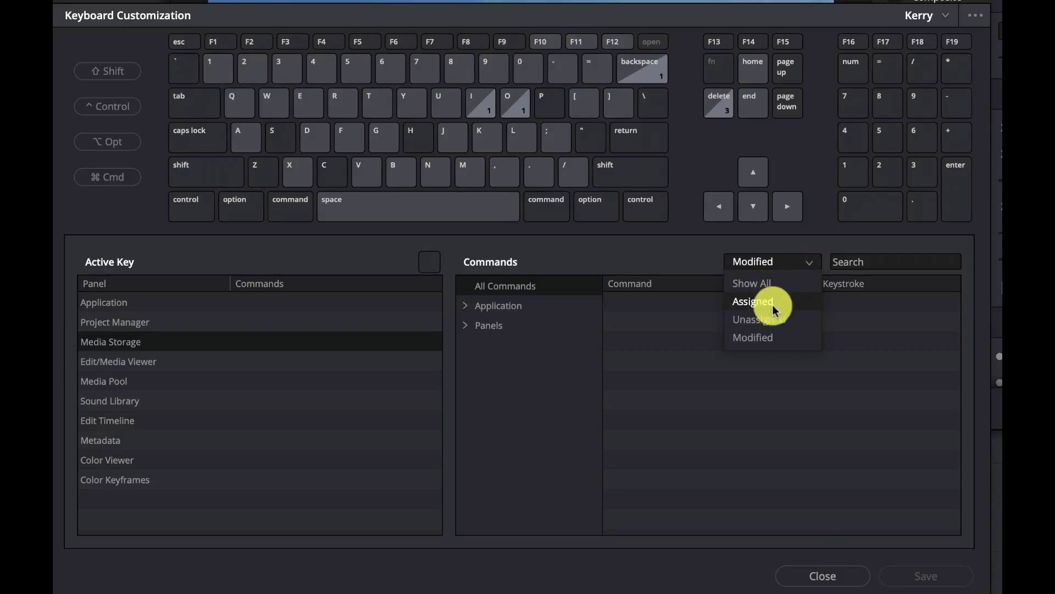
left_click(885, 268)
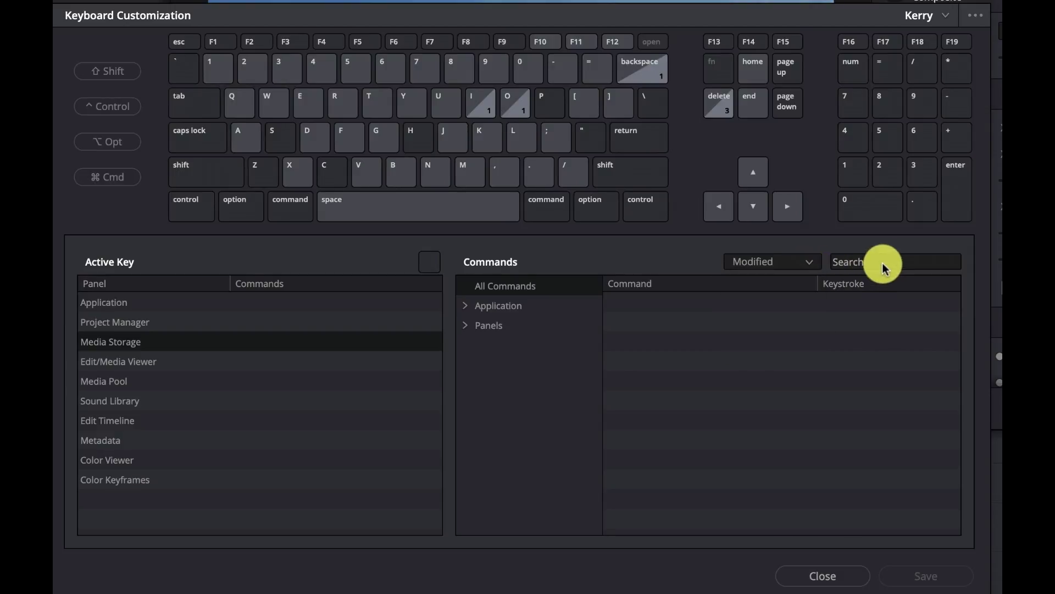
left_click(798, 263)
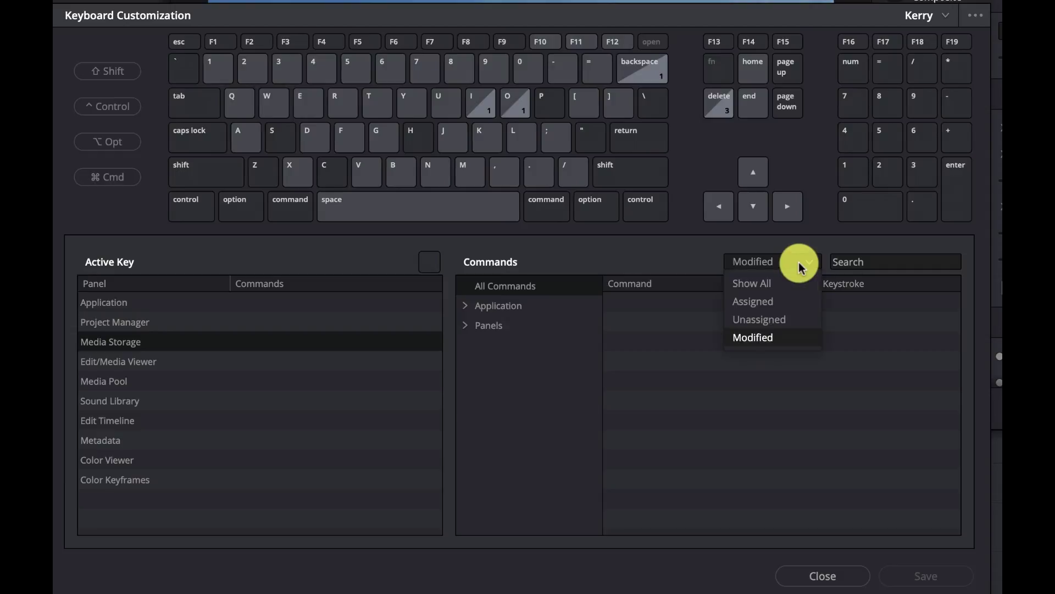
left_click(784, 291)
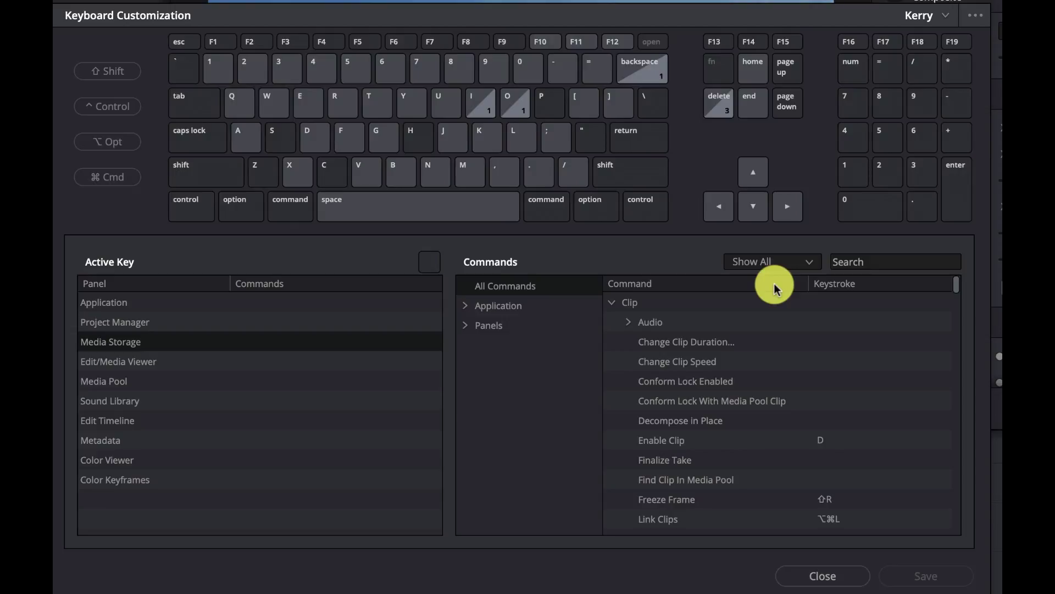
Find Edit Timeline Clip Attributes by searching 'clip at' and assign it the shortcut ^C.
left_click(850, 267)
type("cli")
key("BackSpace")
key("BackSpace")
key("BackSpace")
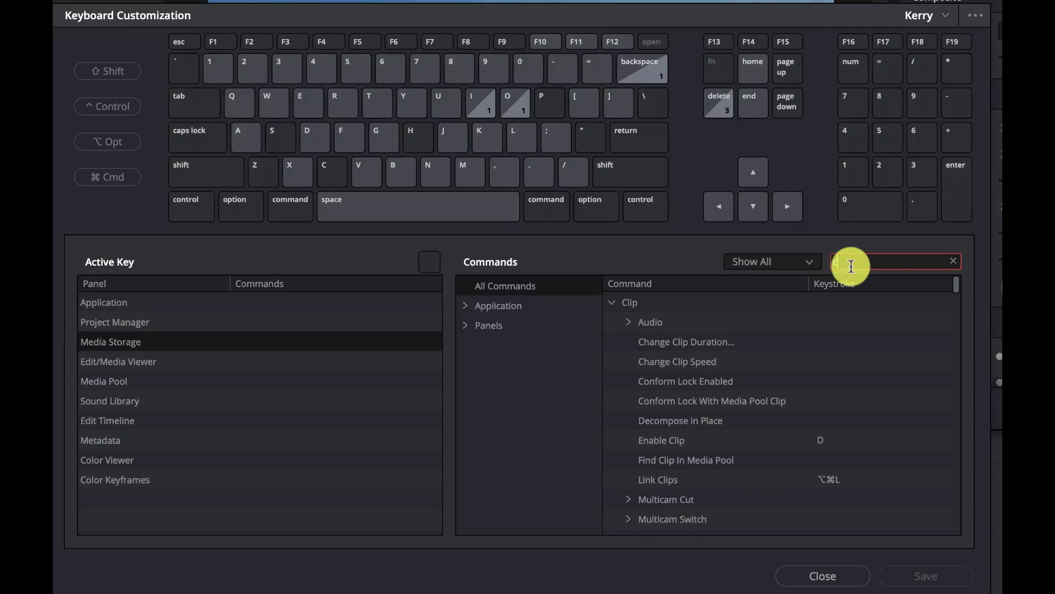
type("clip")
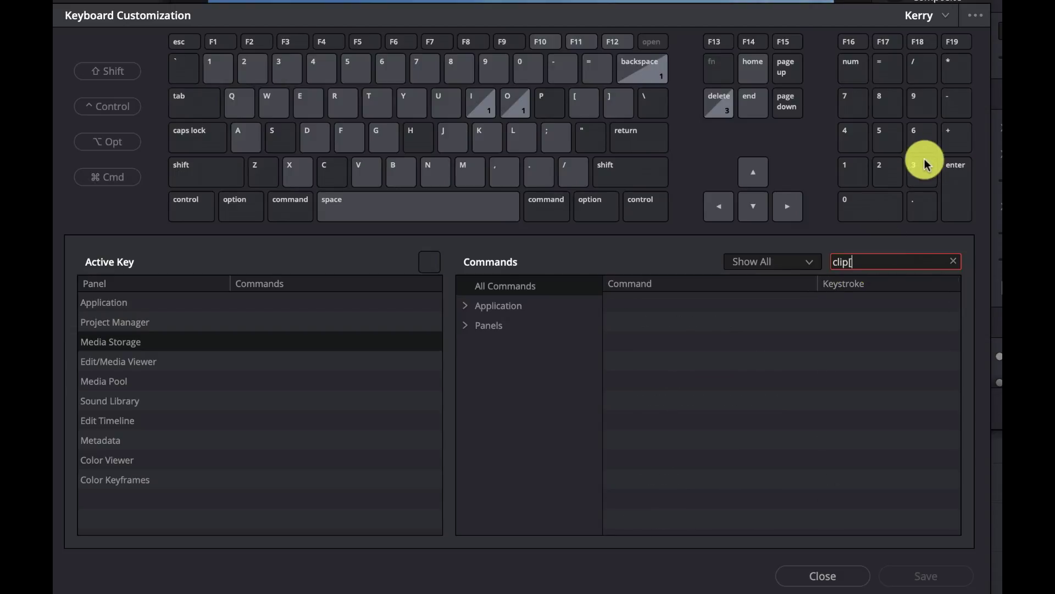
type(" at")
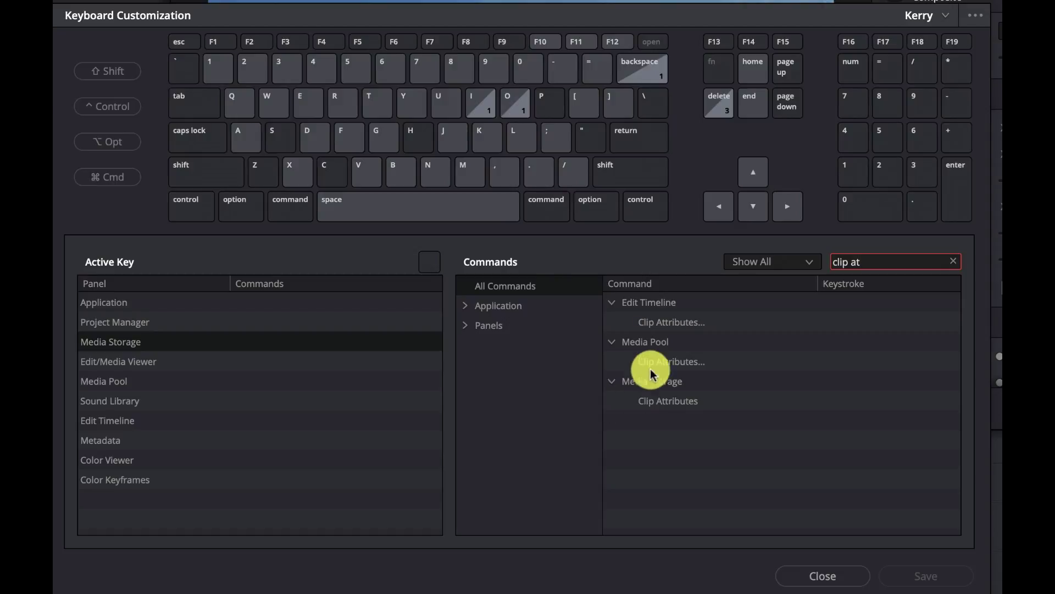
left_click(664, 324)
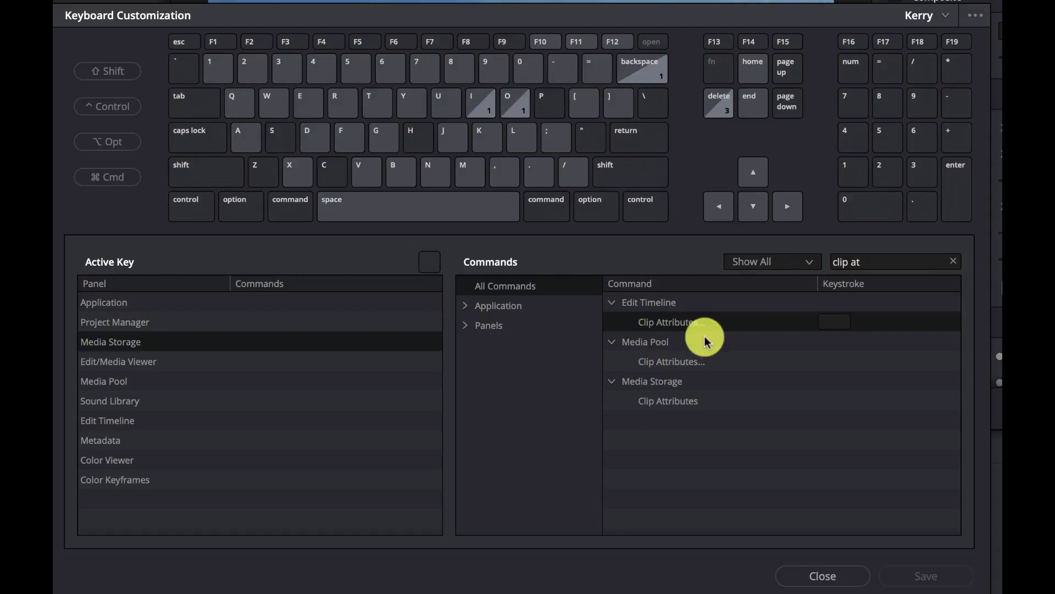
left_click(838, 324)
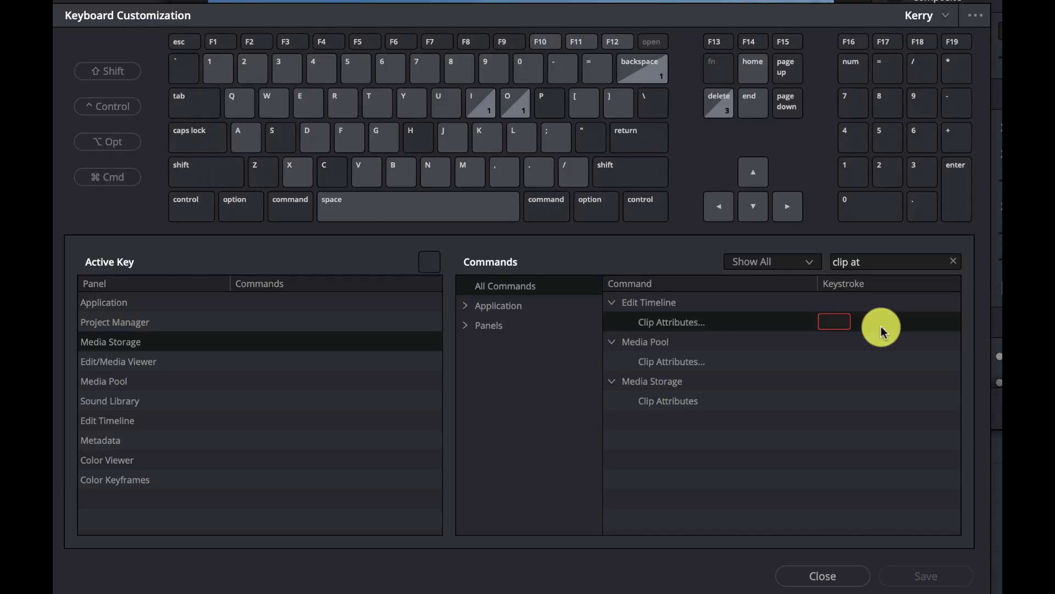
key("ctrl+c")
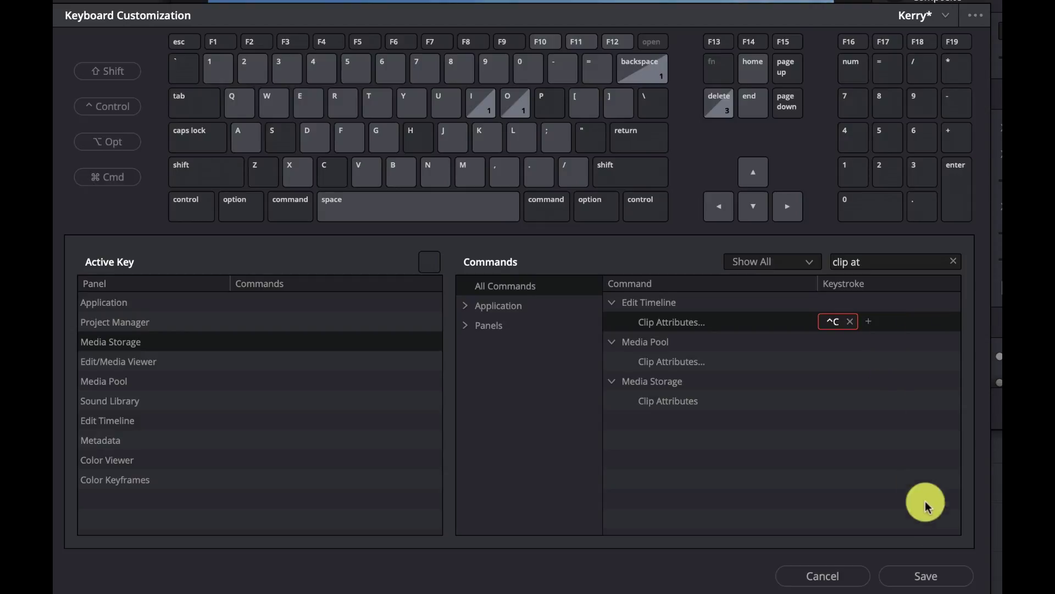
Save the preset, filter to Modified commands to verify the change, and close the window.
left_click(935, 577)
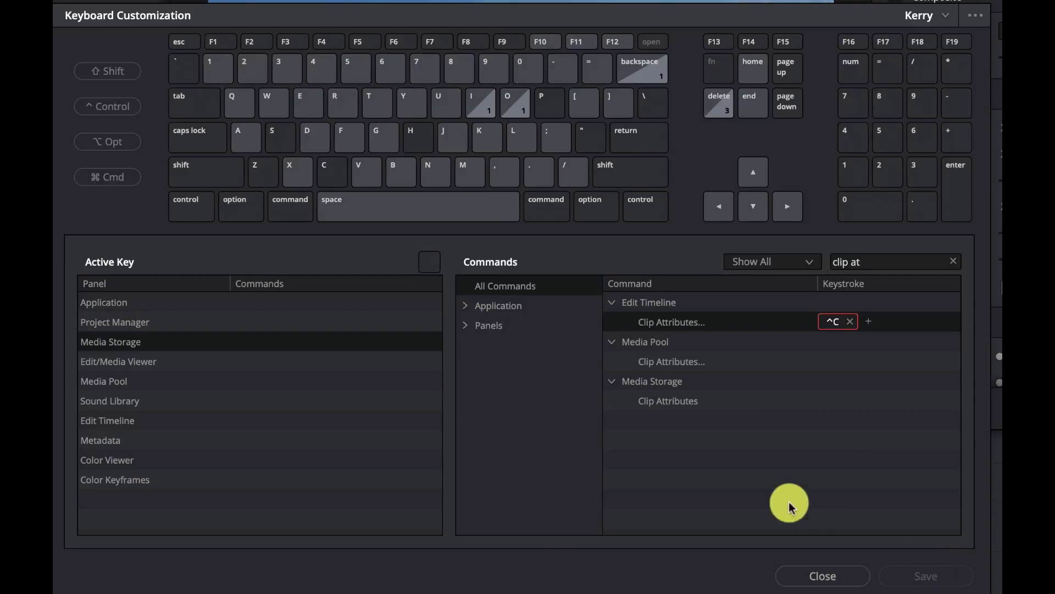
left_click(765, 263)
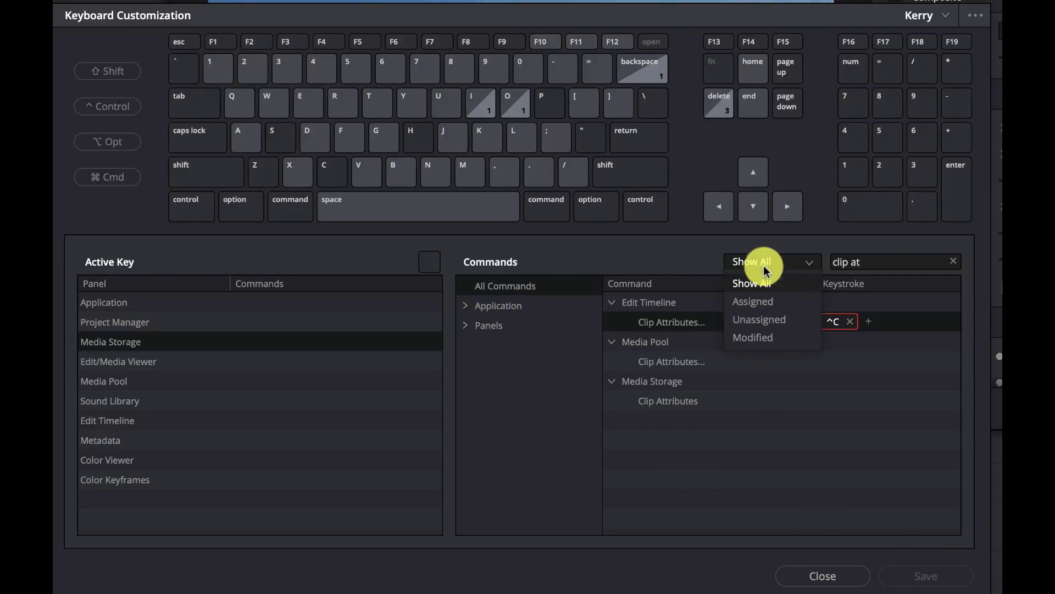
left_click(765, 337)
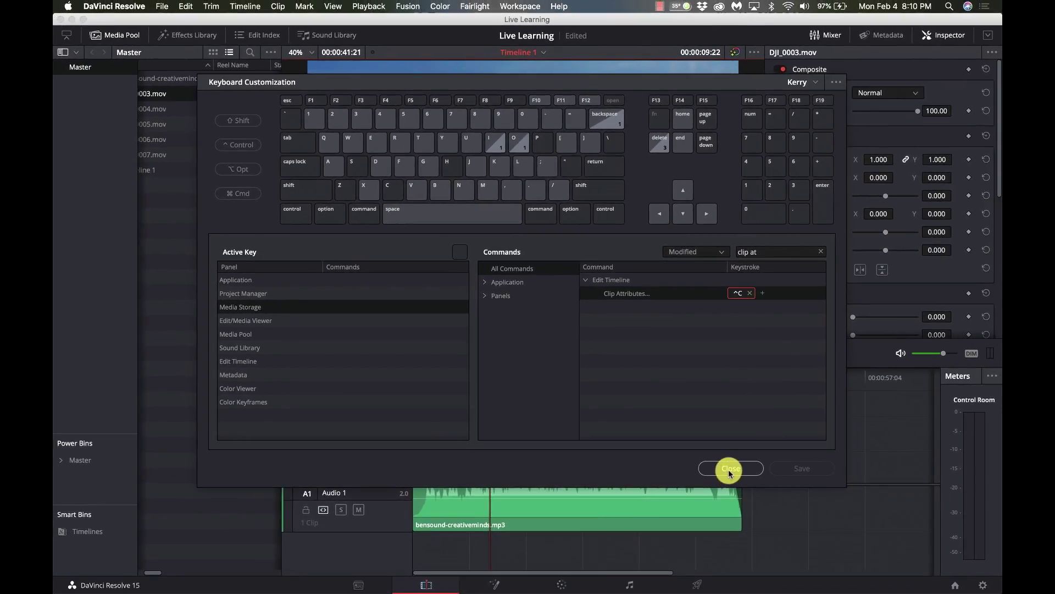
left_click(730, 468)
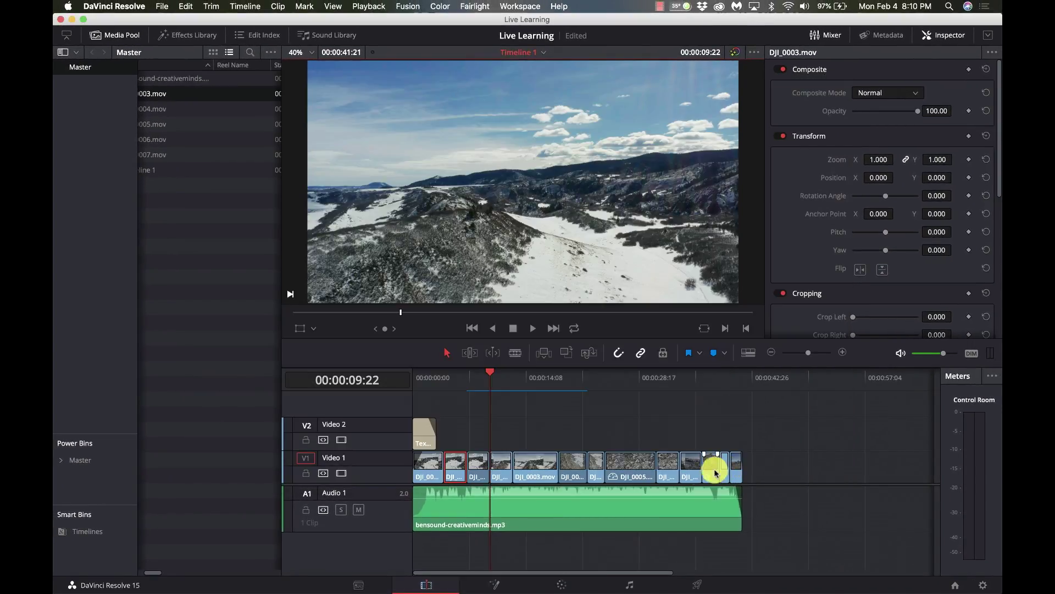
Save the project and test the Clip Attributes shortcut on DJI_0003.mov, cancelling the dialog.
left_click(526, 474)
key("super+s")
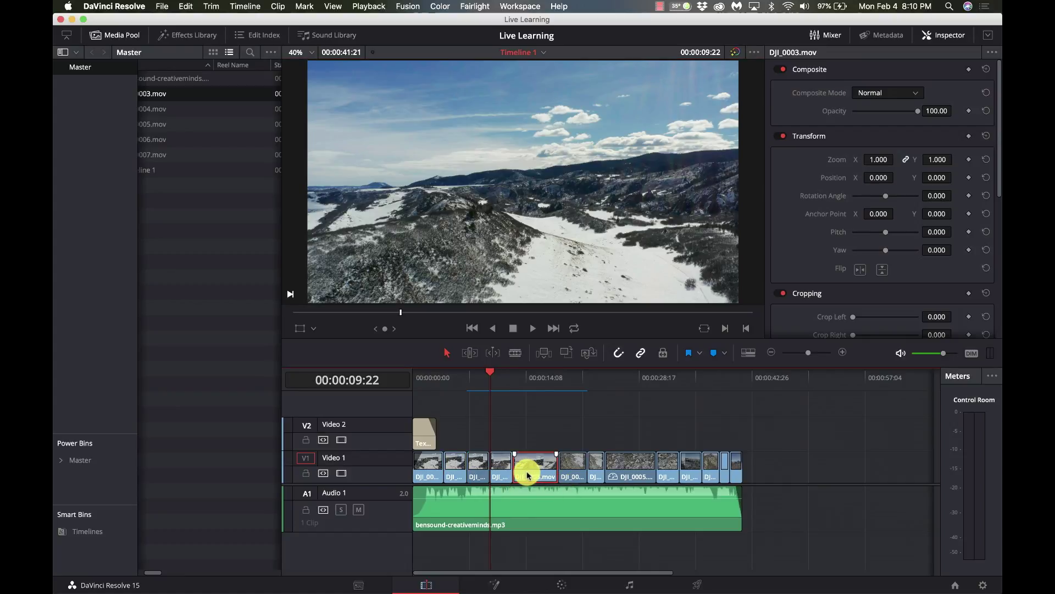
key("alt+a")
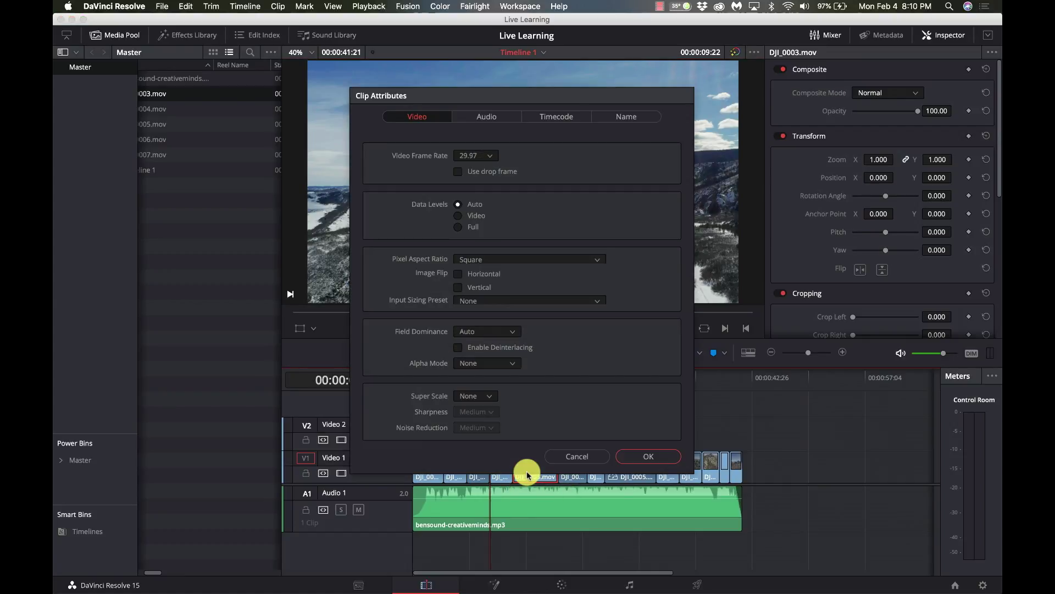
left_click(572, 454)
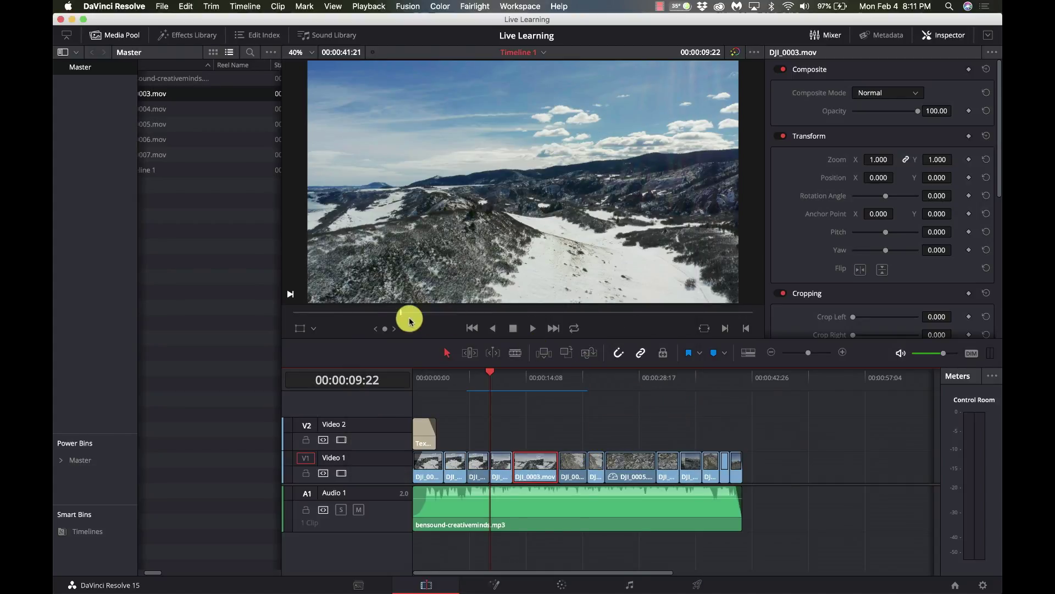
Mark an out point at 18:13 on DJI_0003.mov, append it to the timeline end, then delete that copy.
left_click_drag(403, 319, 498, 310)
key("o")
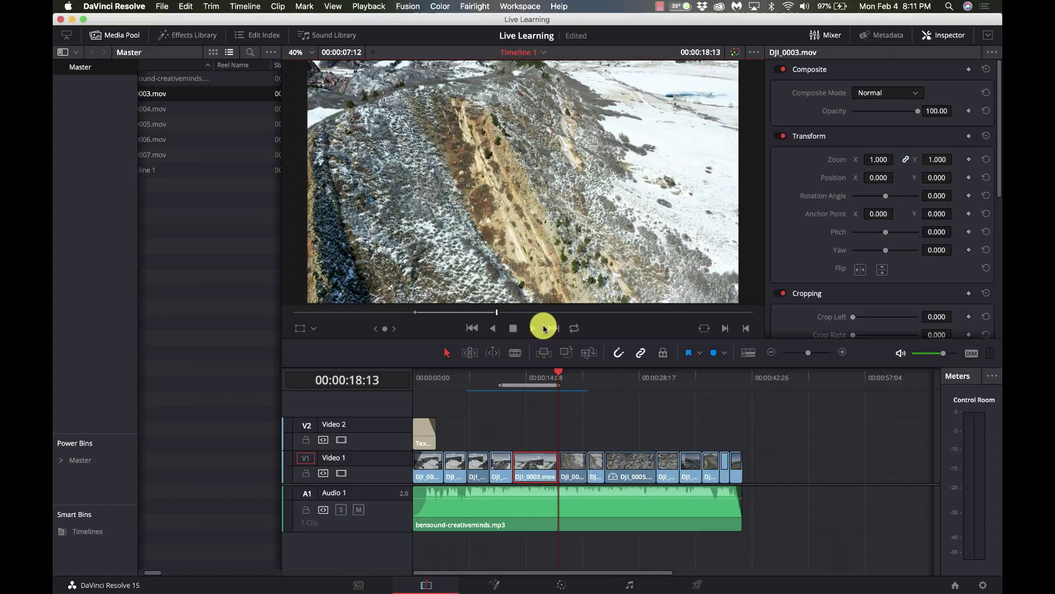
key("shift+F12")
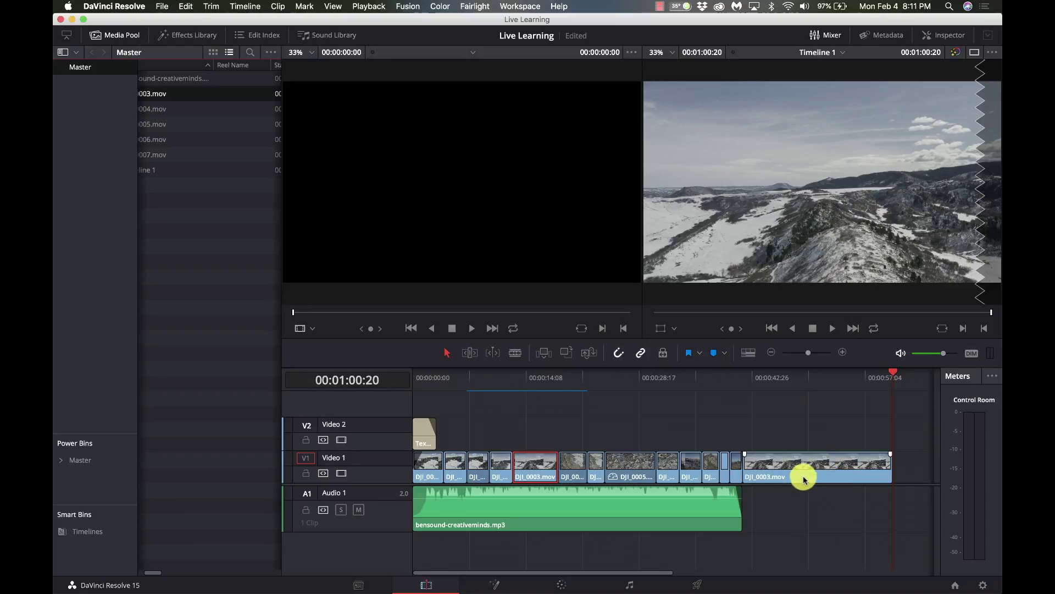
left_click(805, 473)
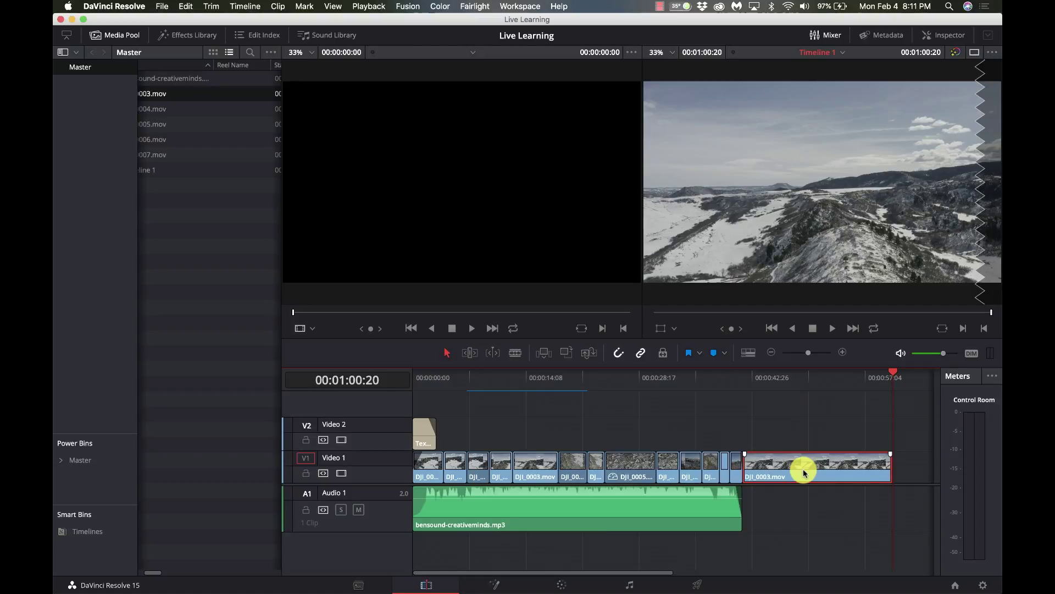
key("Delete")
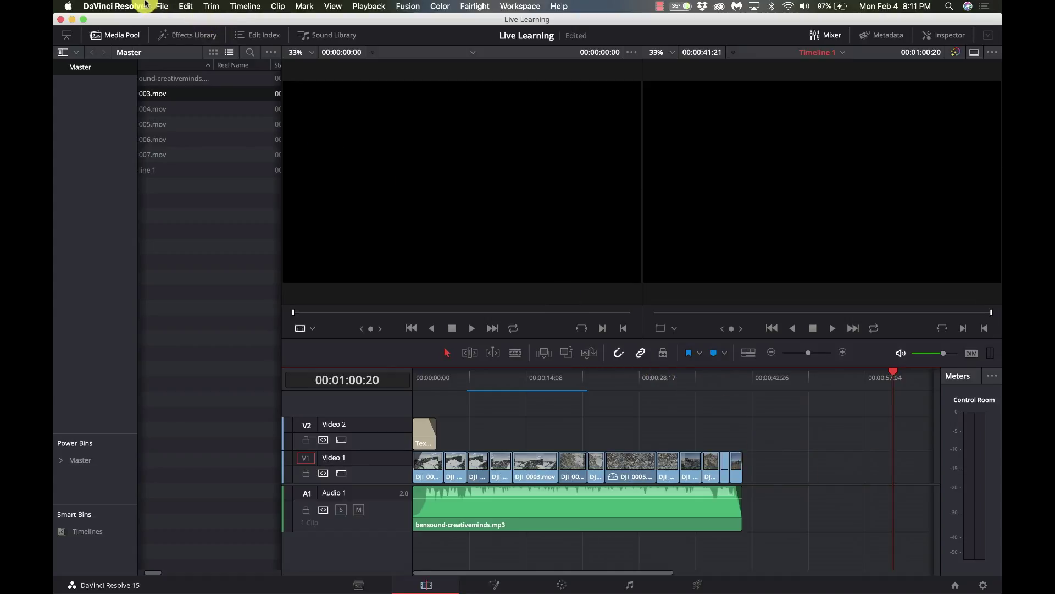
left_click(131, 6)
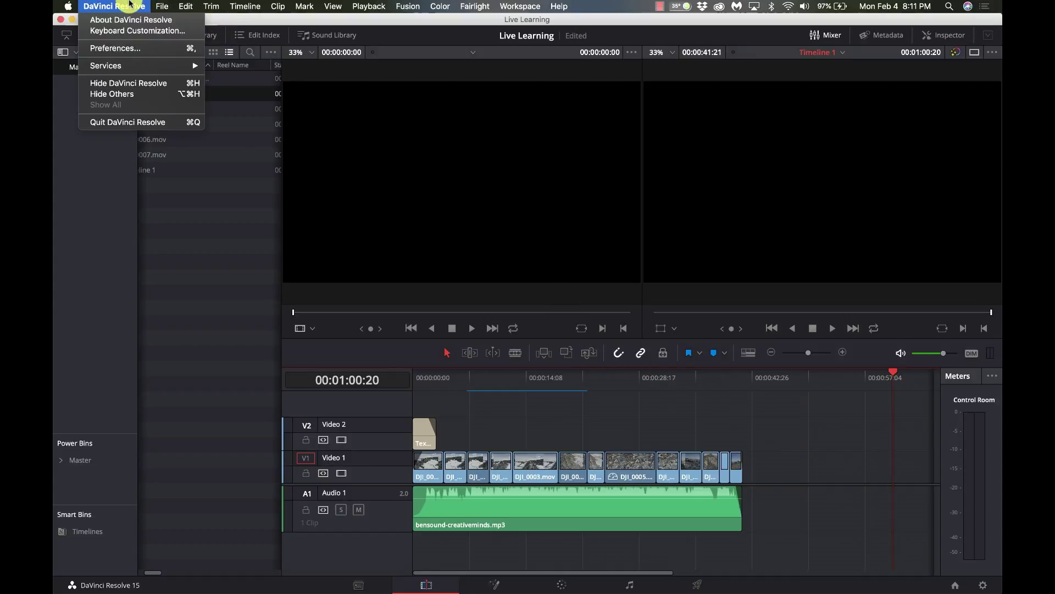
Preview mapped keys with Command, Option, Control and Shift modifiers added, then clear all modifiers.
left_click(135, 34)
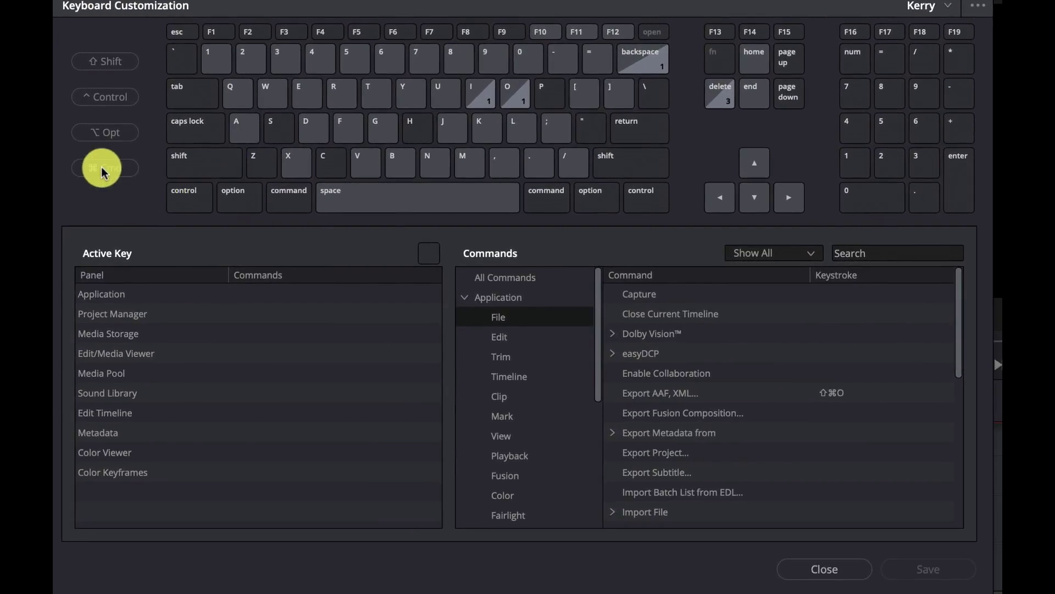
left_click(101, 167)
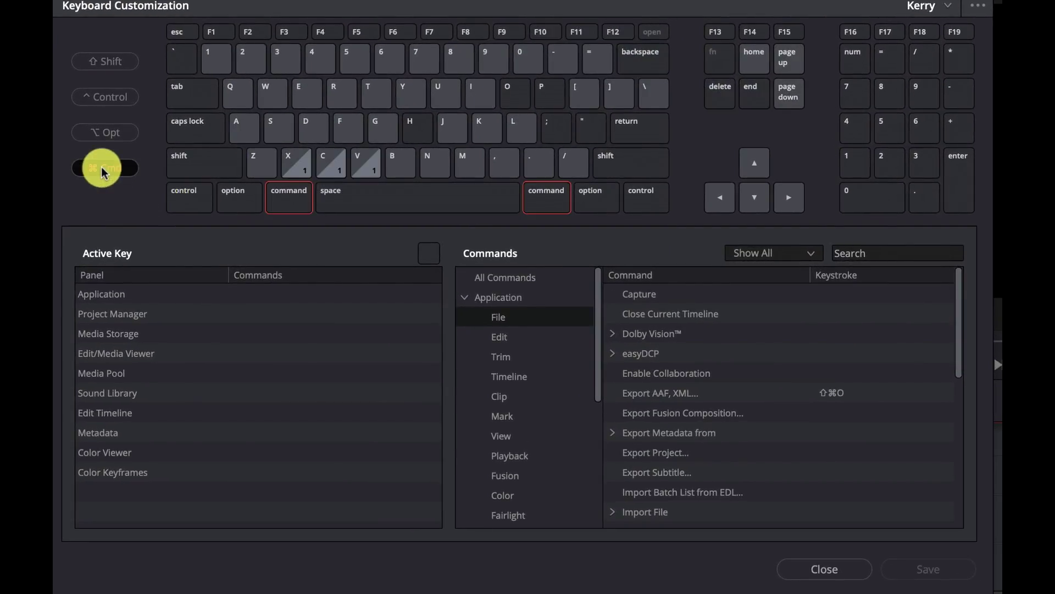
left_click(106, 135)
left_click(114, 98)
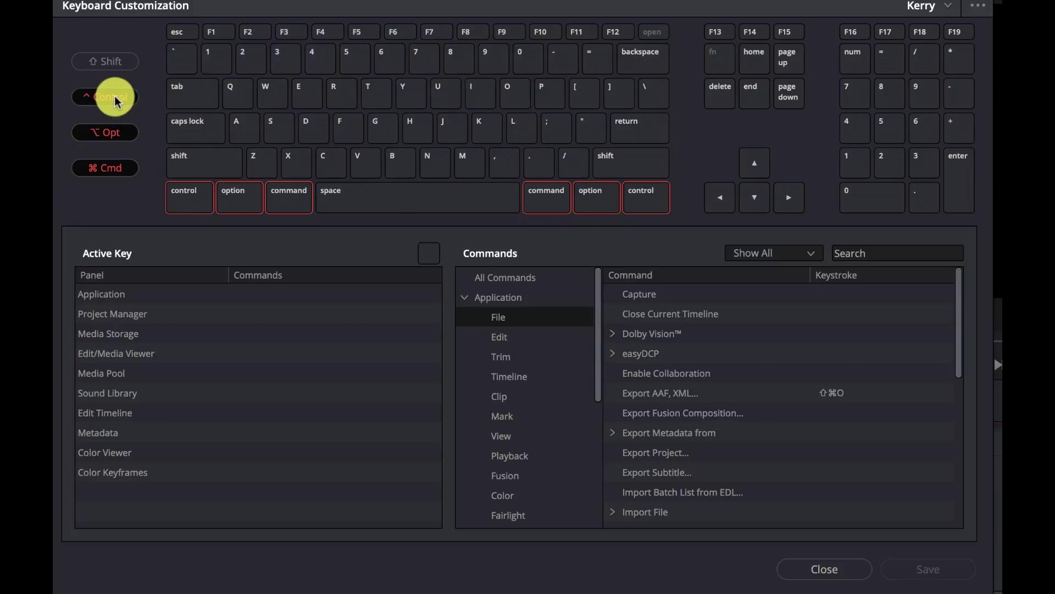
left_click(111, 62)
left_click(106, 68)
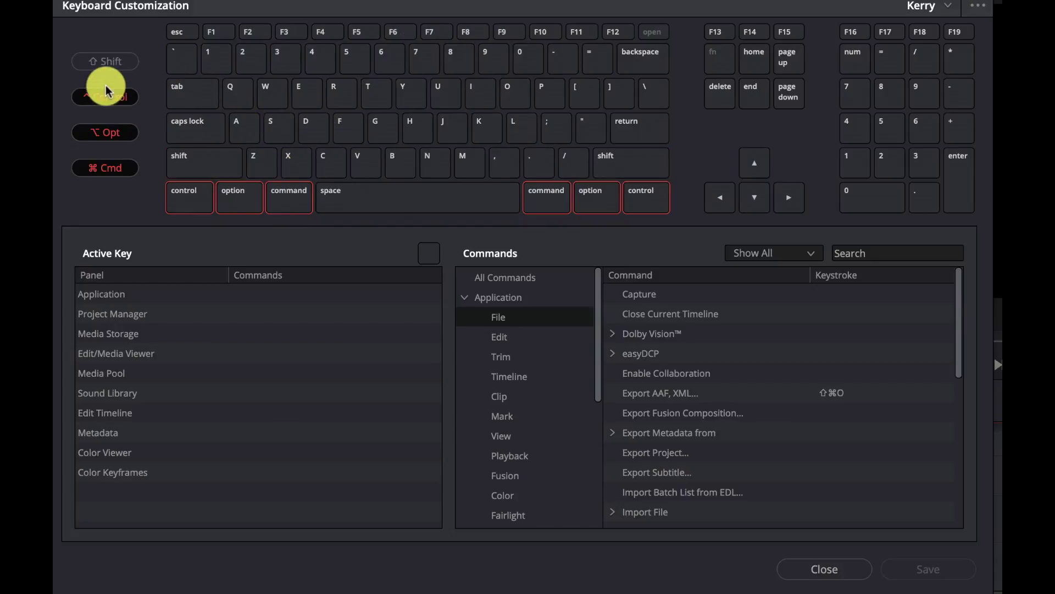
left_click(106, 98)
left_click(108, 133)
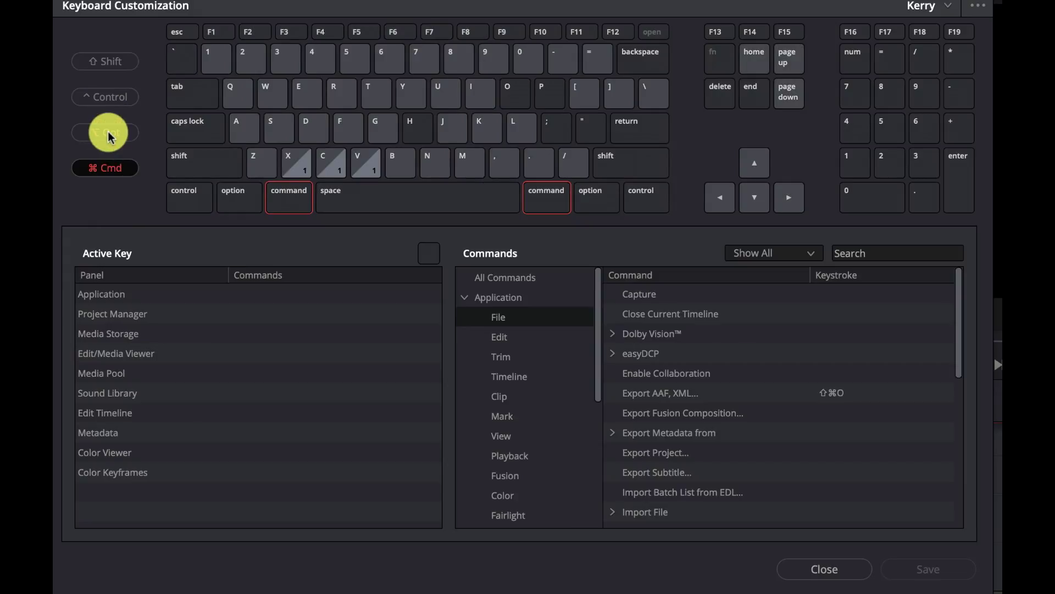
left_click(105, 167)
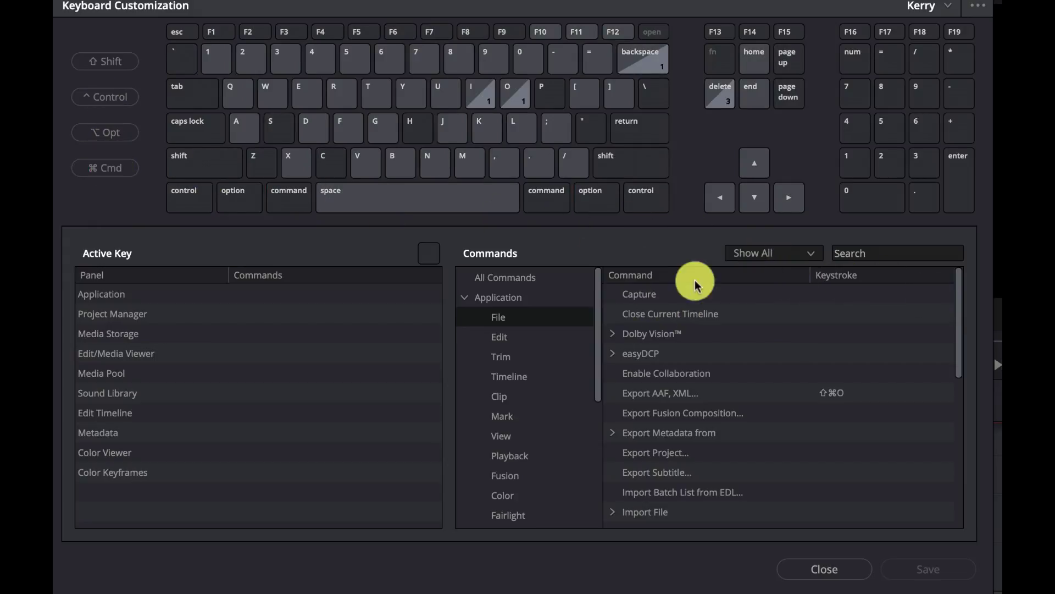
left_click(777, 256)
Filter to Unassigned commands and try assigning ⌘E to Enable Collaboration, triggering the Append to End of Timeline conflict.
left_click(776, 312)
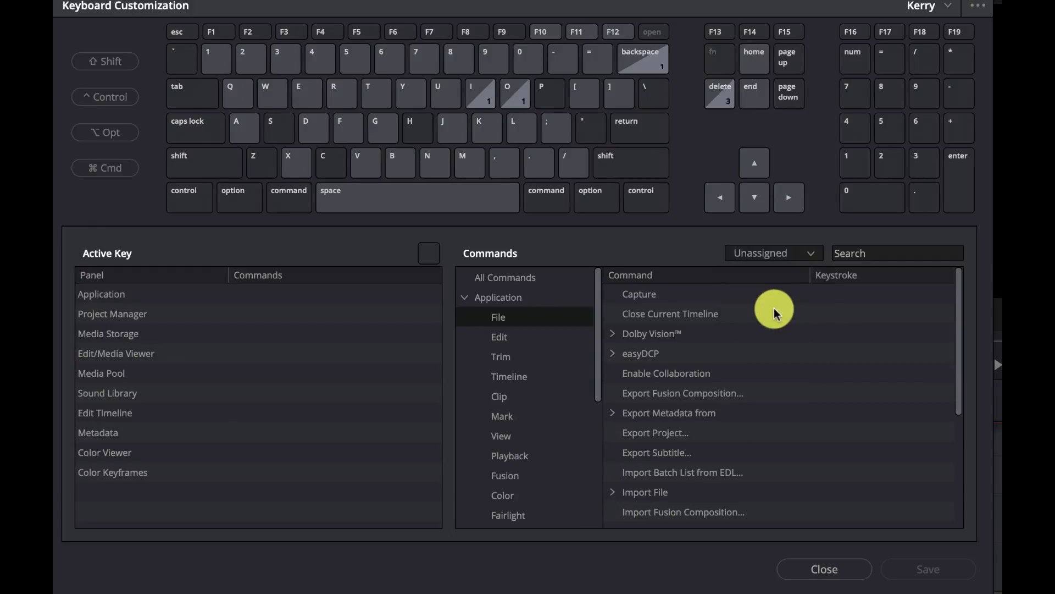
left_click(819, 351)
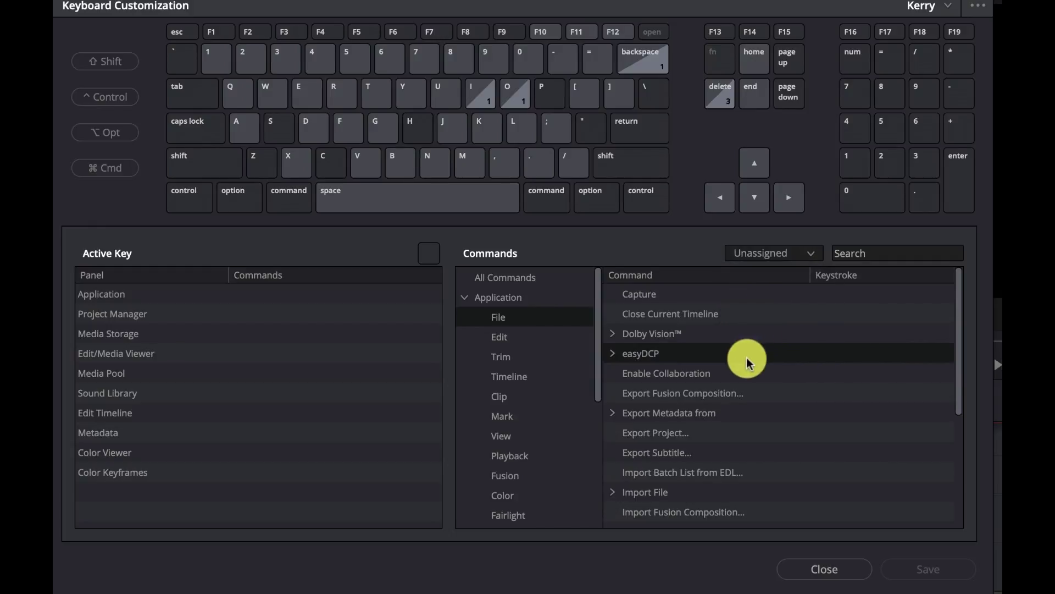
left_click(835, 373)
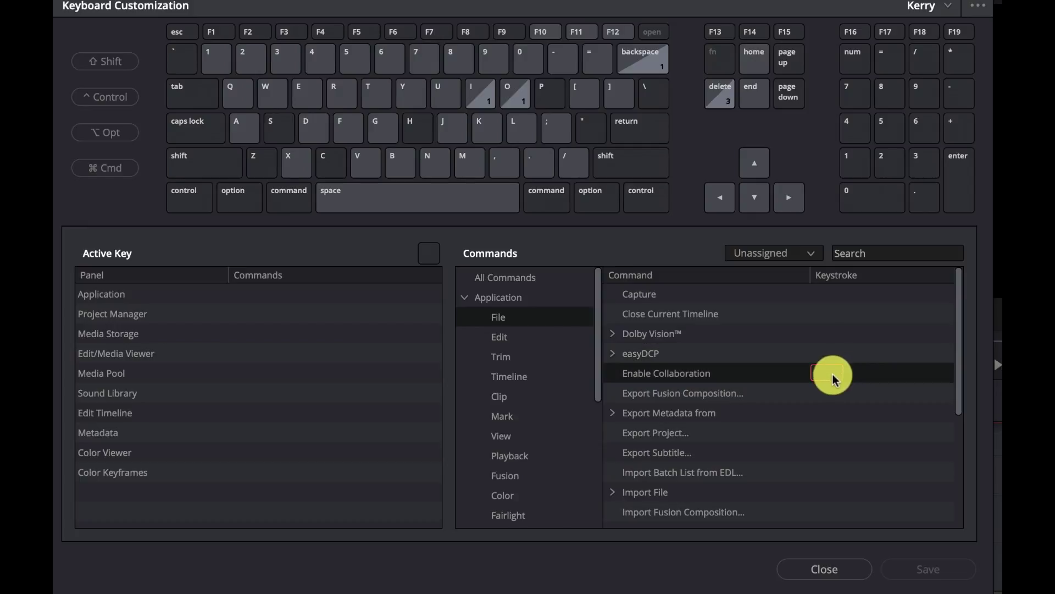
key("super+e")
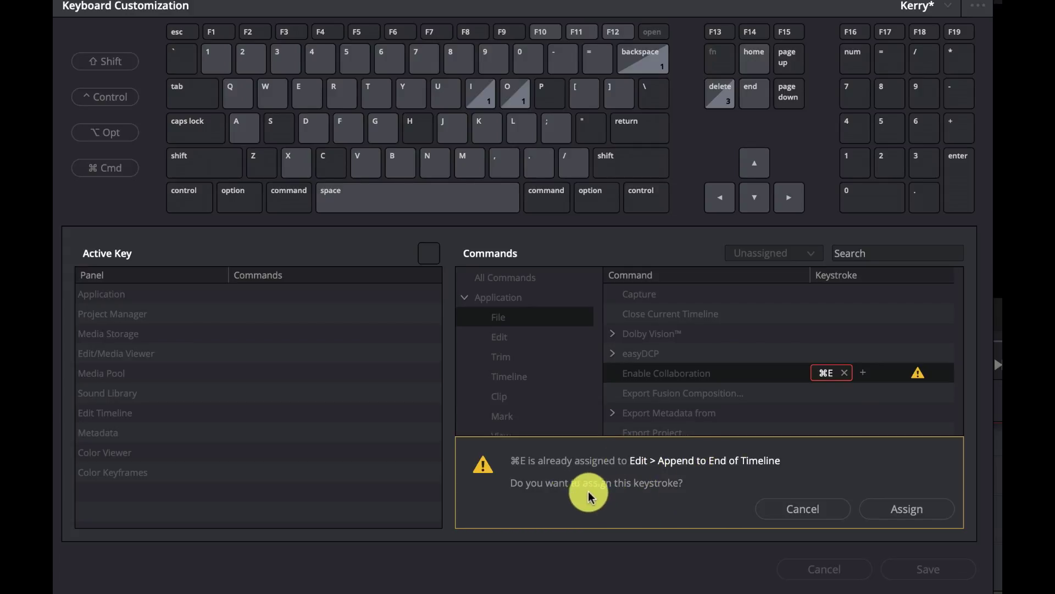
Cancel the ⌘E conflict warning so Enable Collaboration stays without a shortcut.
left_click(781, 513)
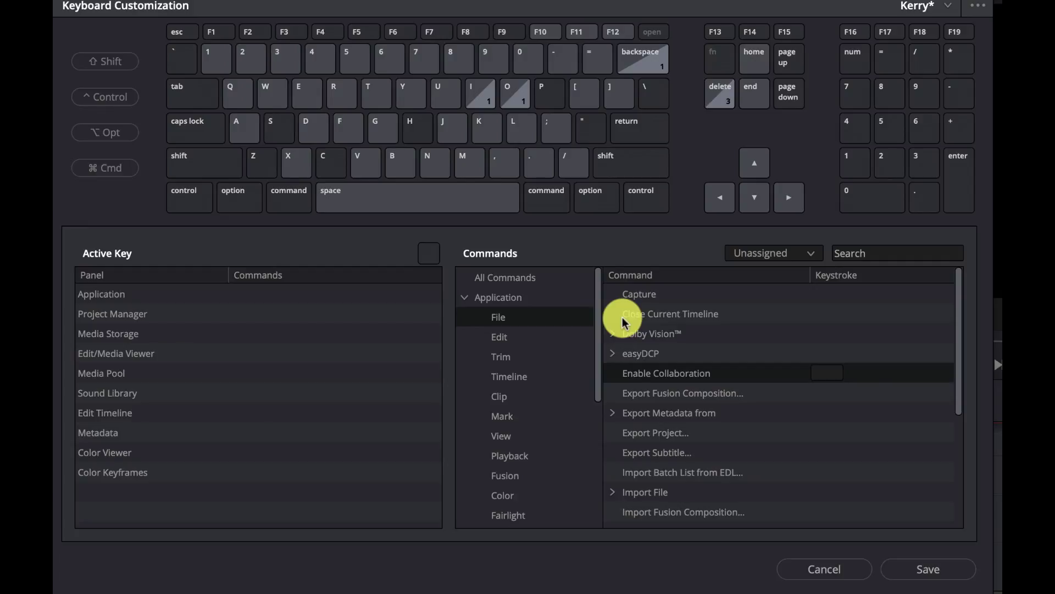
Browse the unassigned Trim, Timeline, Mark and Clip commands, ending on Clip commands like Change Clip Duration.
left_click(525, 354)
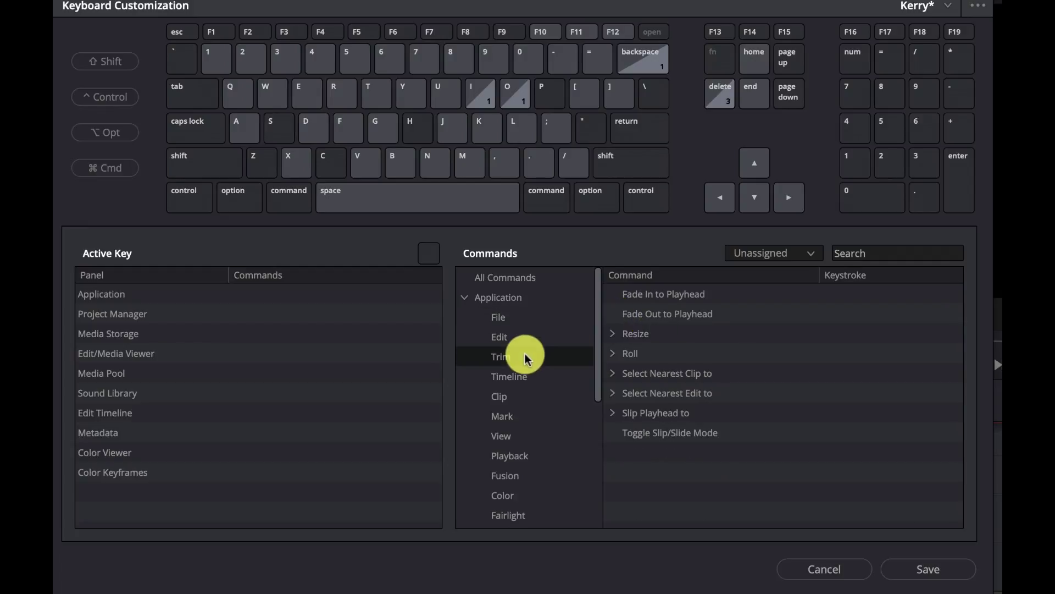
left_click(533, 380)
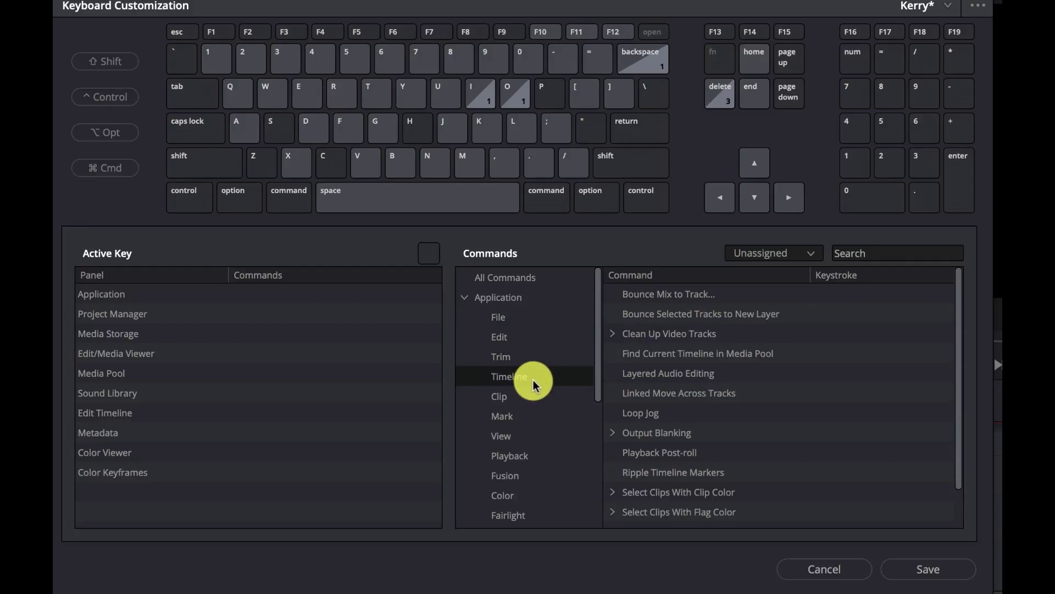
left_click(519, 411)
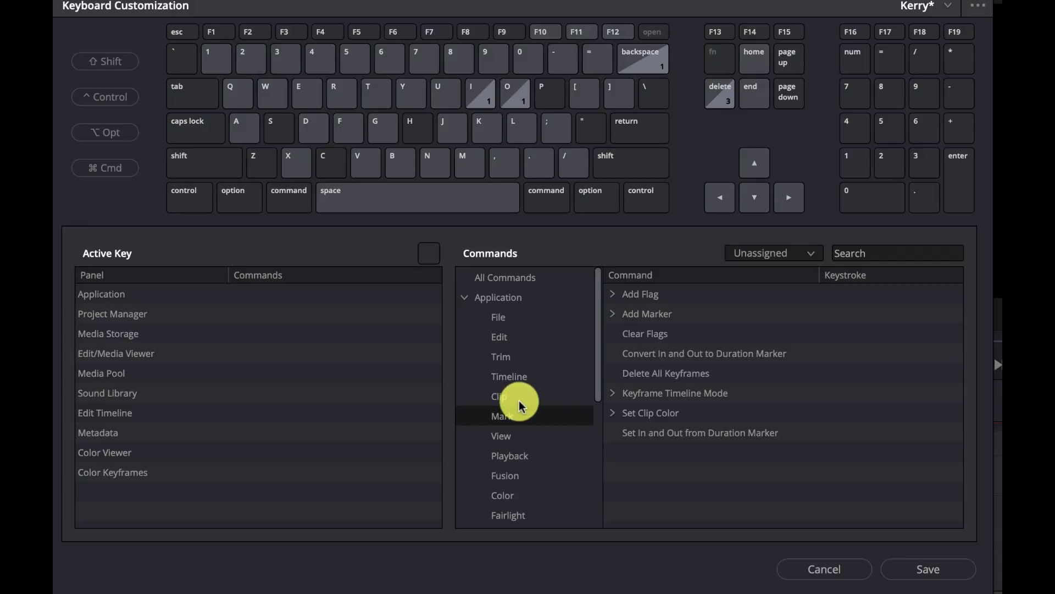
left_click(519, 400)
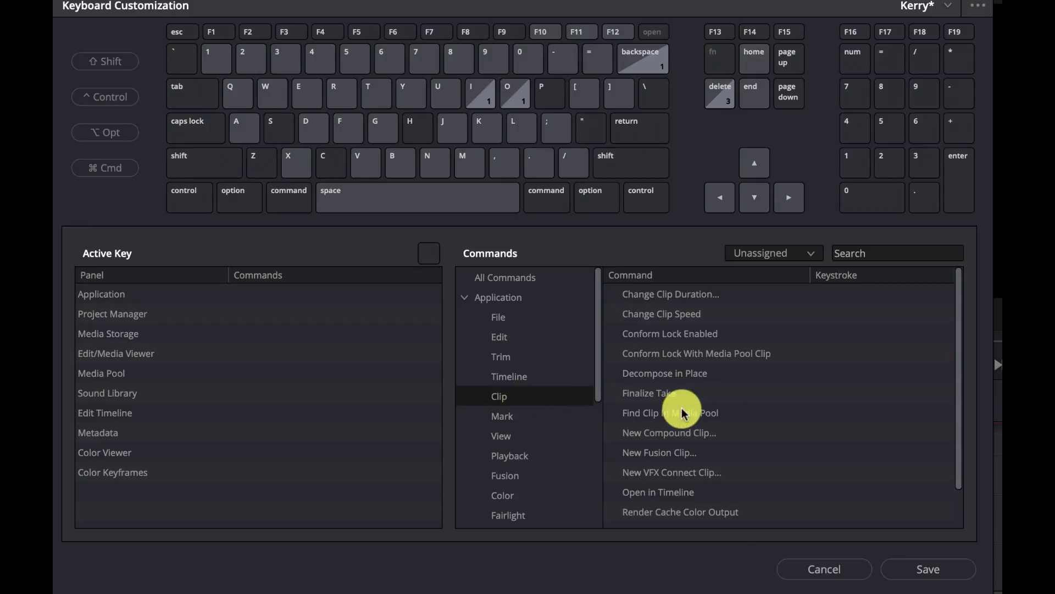
scroll(682, 414, "down", 2)
scroll(682, 413, "up", 2)
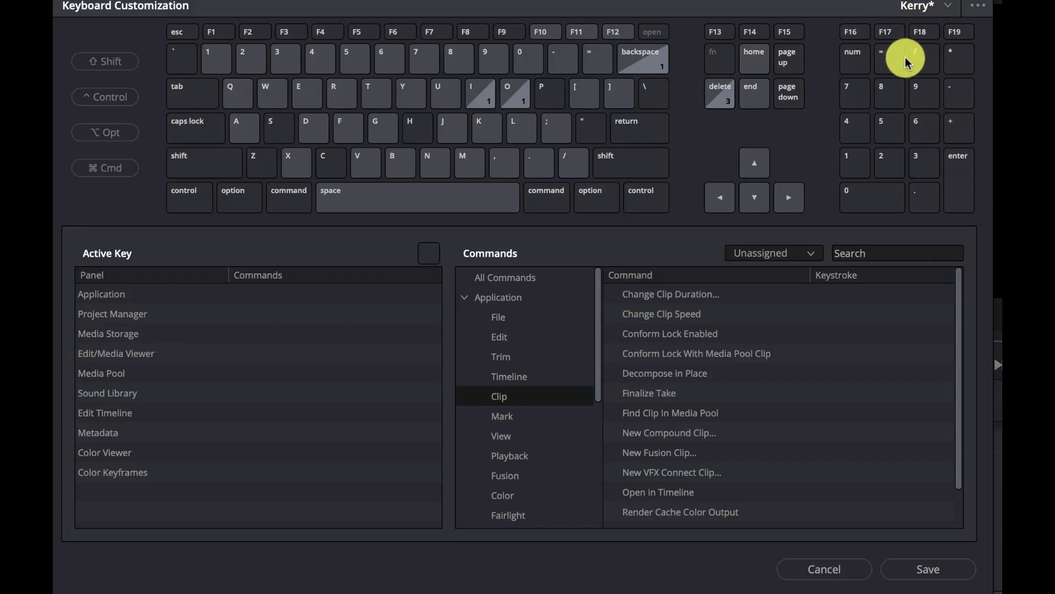
Show the keyboard preset list: DaVinci Resolve, Final Cut Pro X, Avid Media Composer, Premiere Pro and Kerry.
left_click(948, 9)
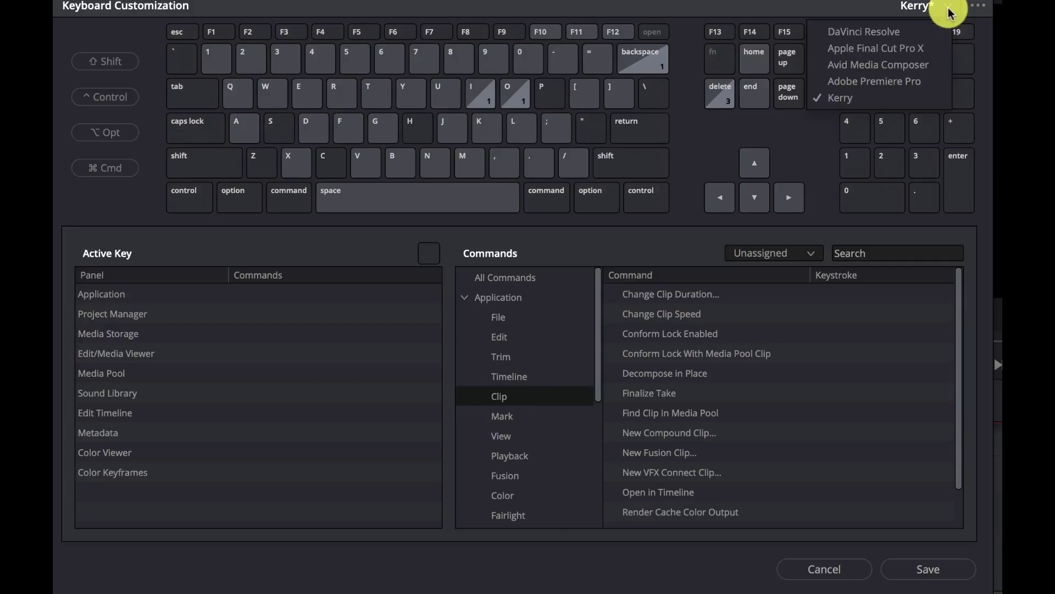
left_click(858, 13)
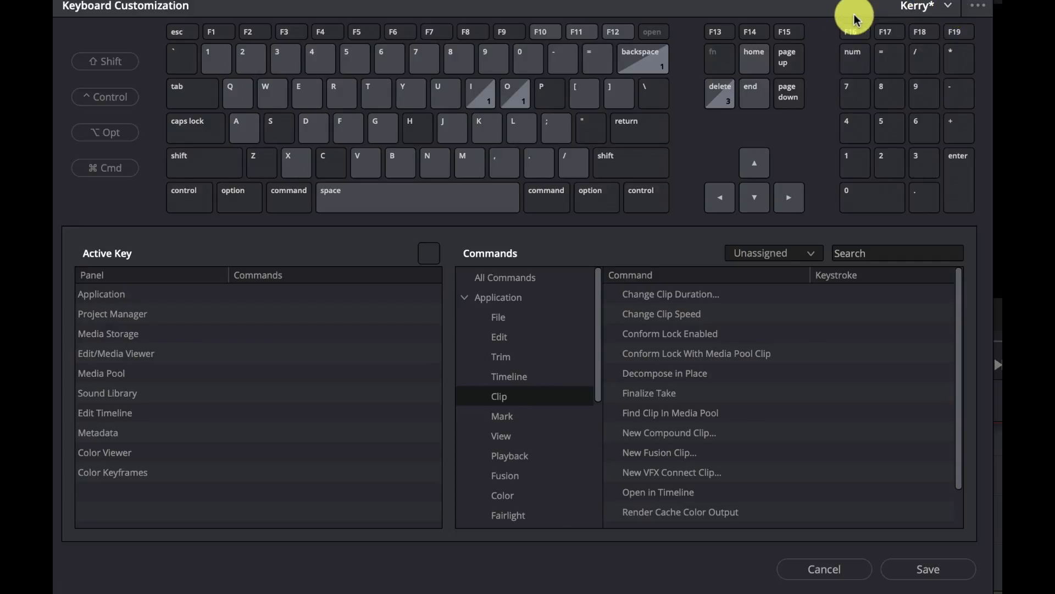
left_click(948, 8)
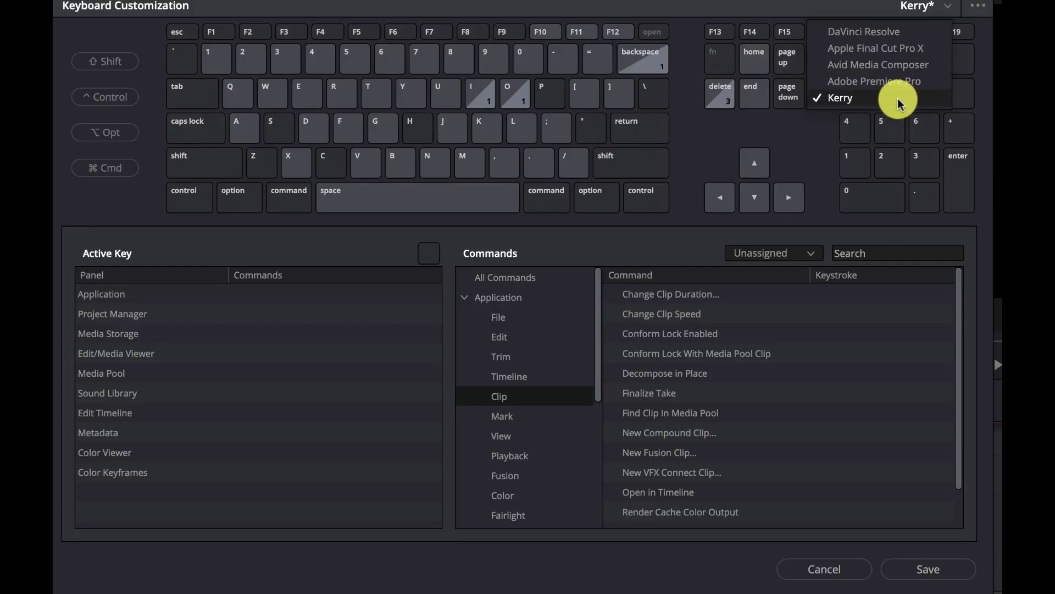
Review the preset menu's Save as New Preset, Import, Export and Delete Preset options, then dismiss it.
left_click(978, 8)
left_click(979, 7)
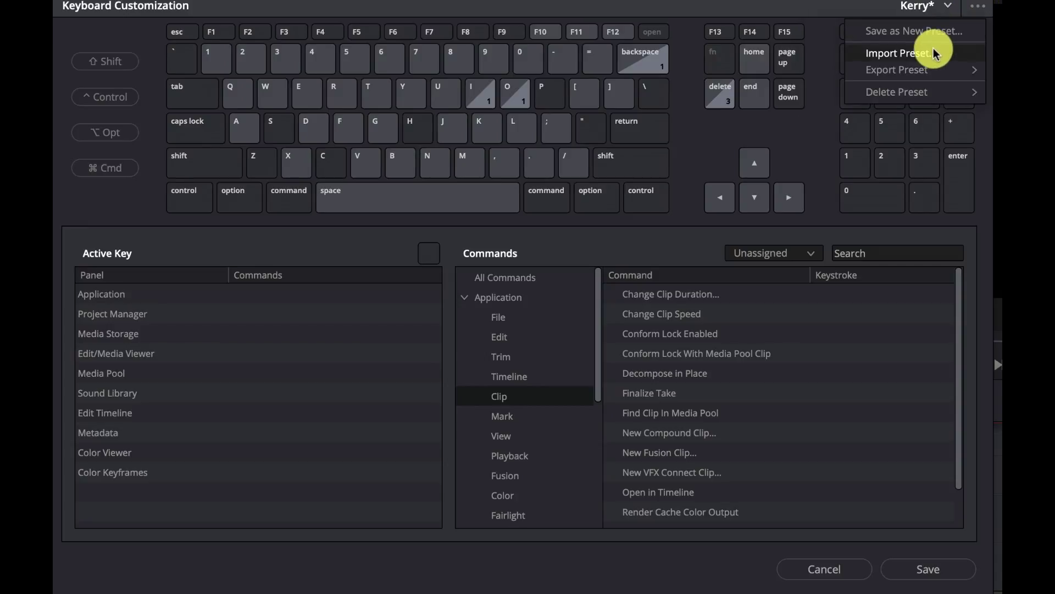
mouse_move(933, 66)
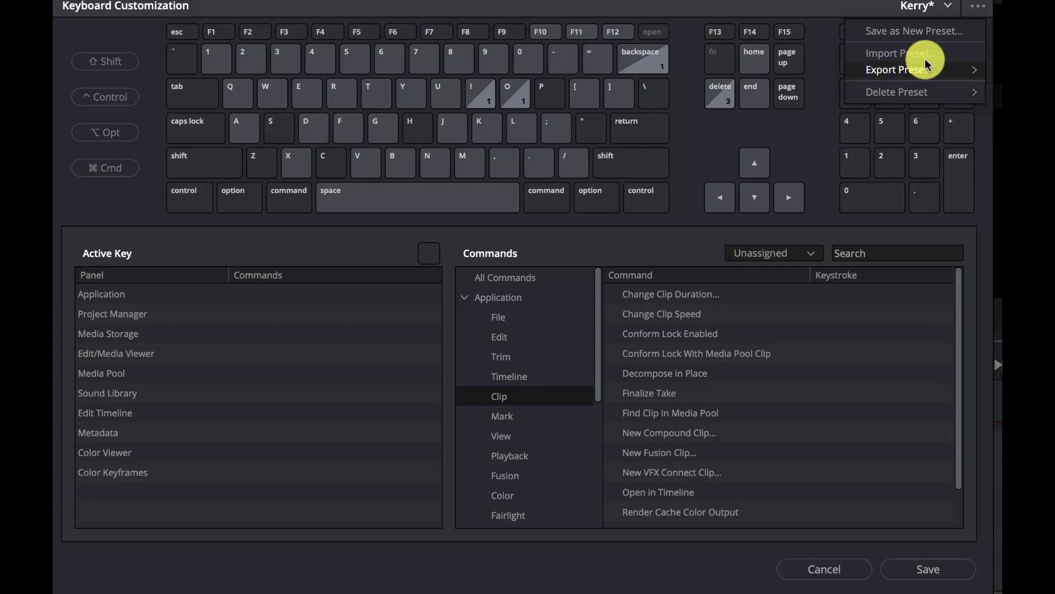
left_click(793, 12)
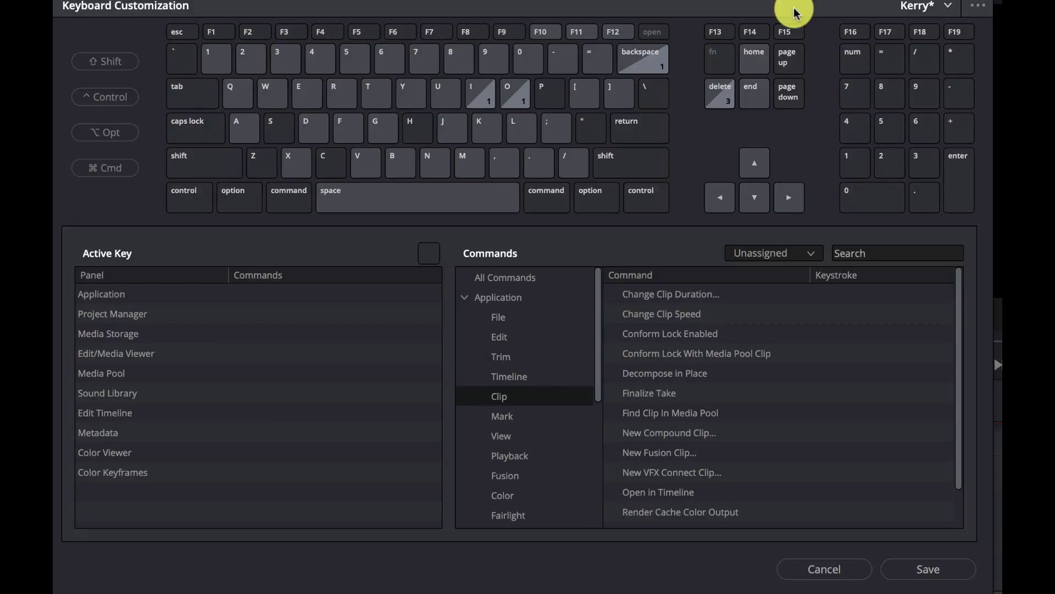
left_click(979, 6)
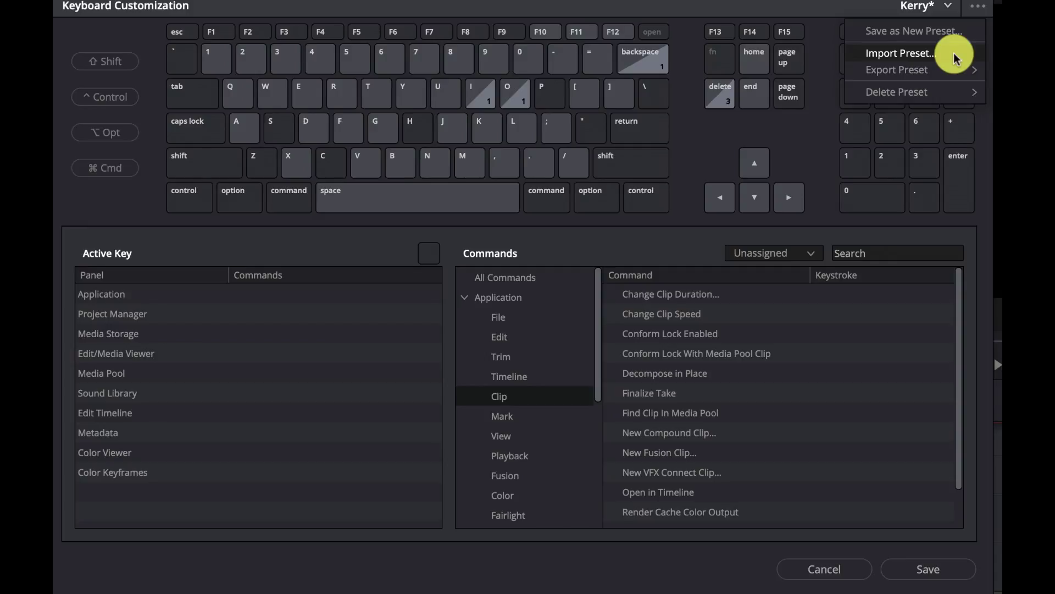
left_click(785, 10)
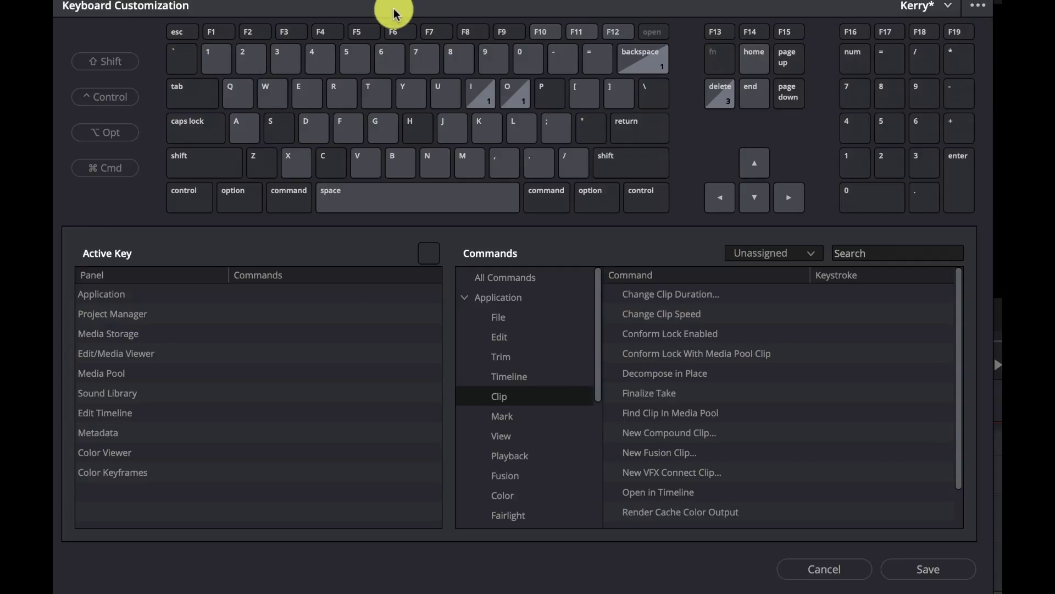
Inspect the Media Pool, Sound Library and Edit Timeline panel-specific keys, ending on Media Pool.
left_click(135, 373)
left_click(120, 394)
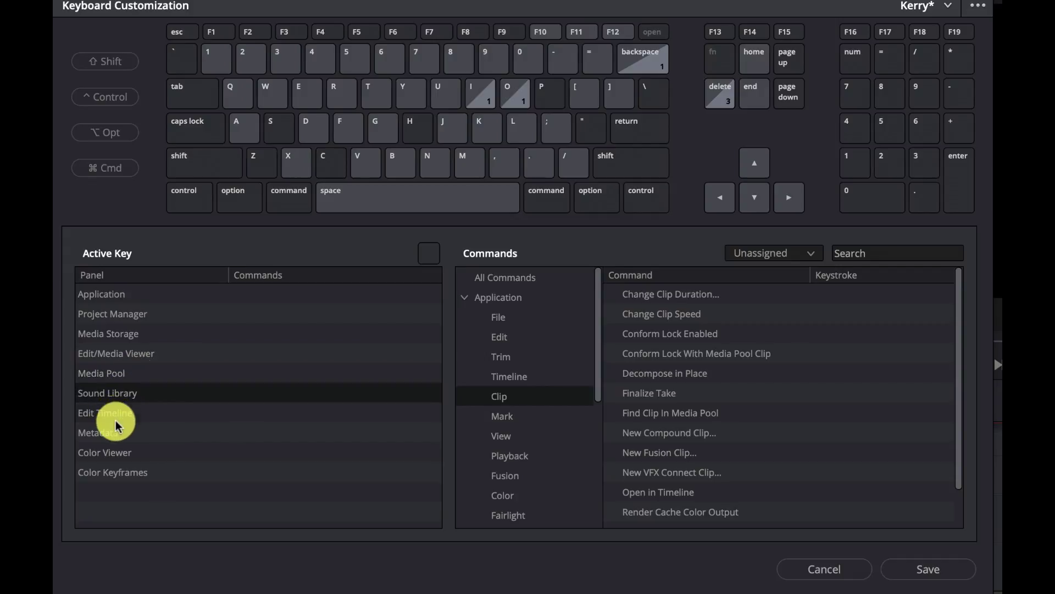
left_click(114, 418)
left_click(264, 373)
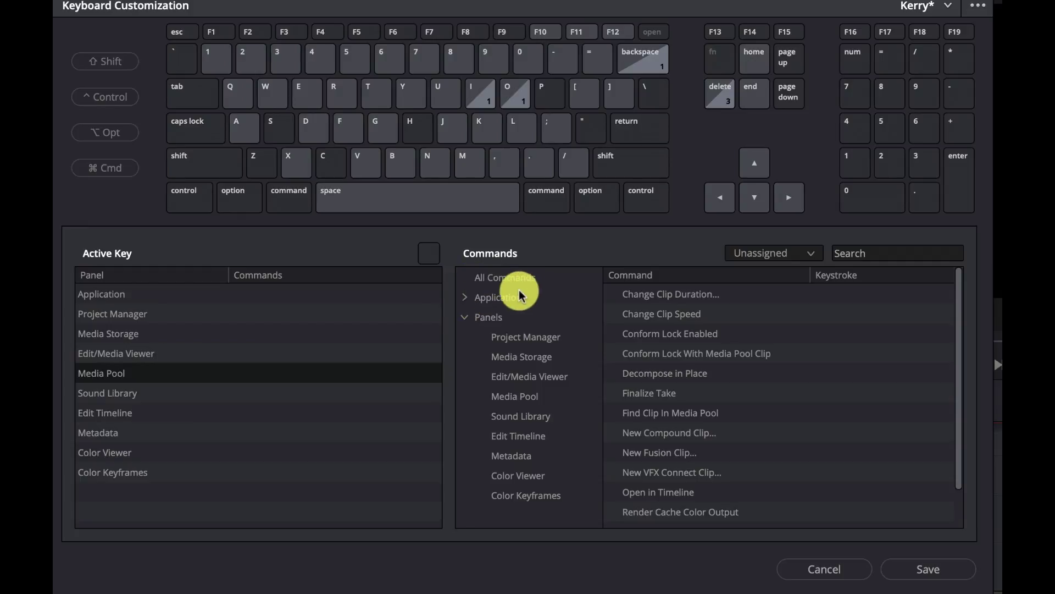
Expand, then collapse the Application command category so the Panels groups are visible.
left_click(465, 299)
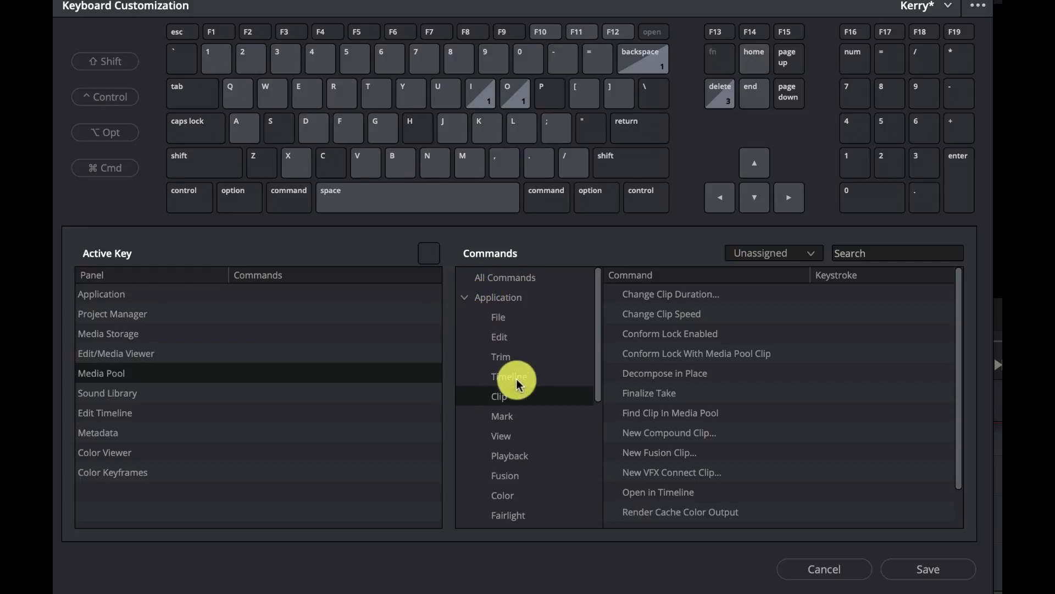
scroll(529, 382, "down", 2)
scroll(529, 382, "up", 2)
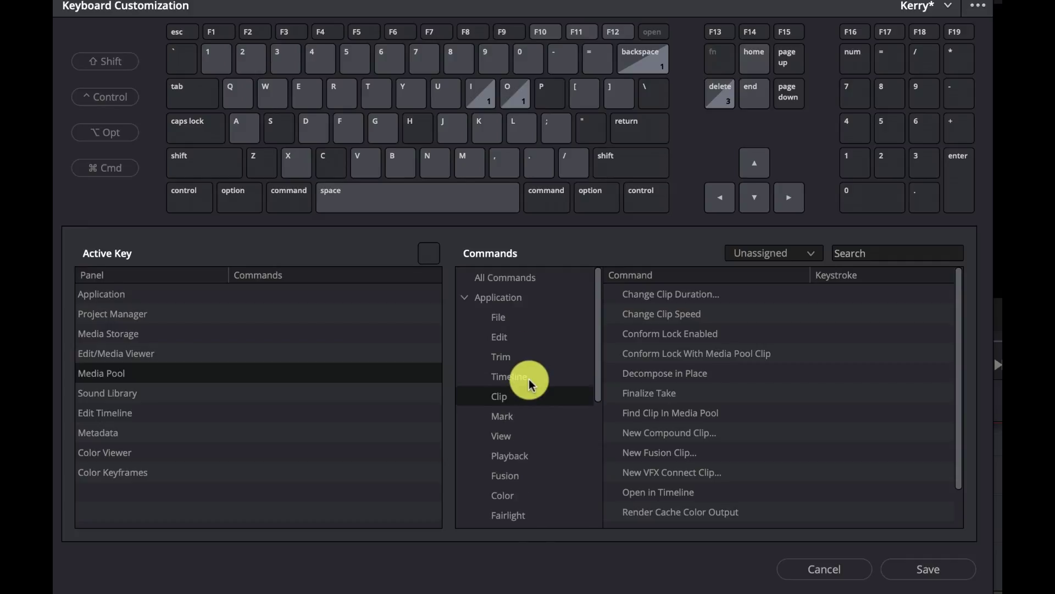
left_click(465, 298)
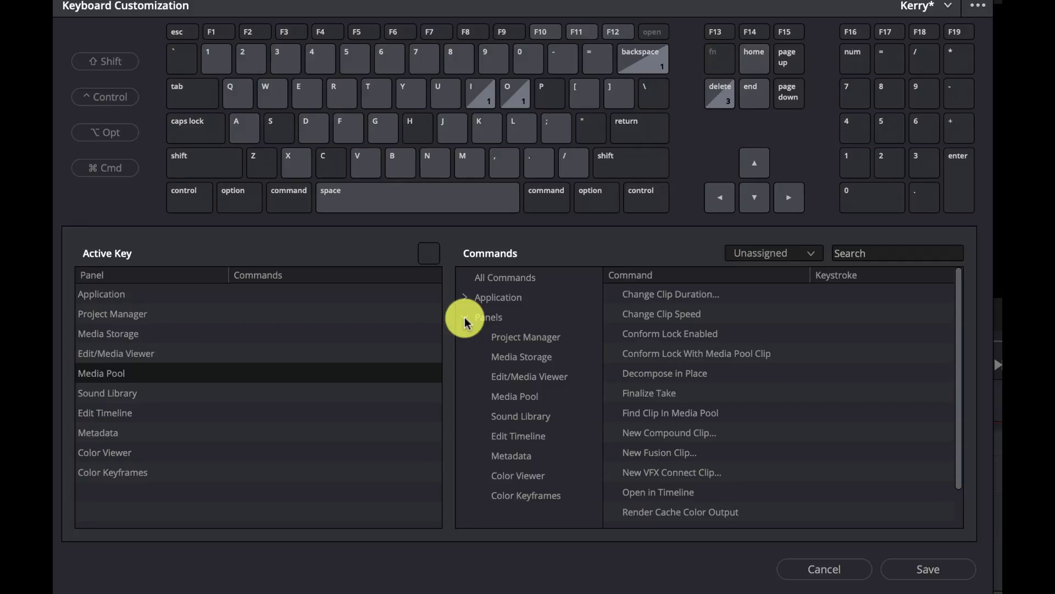
Cancel and discard the unsaved keyboard changes, then go to the Media page and back to Edit.
left_click(841, 569)
left_click(676, 378)
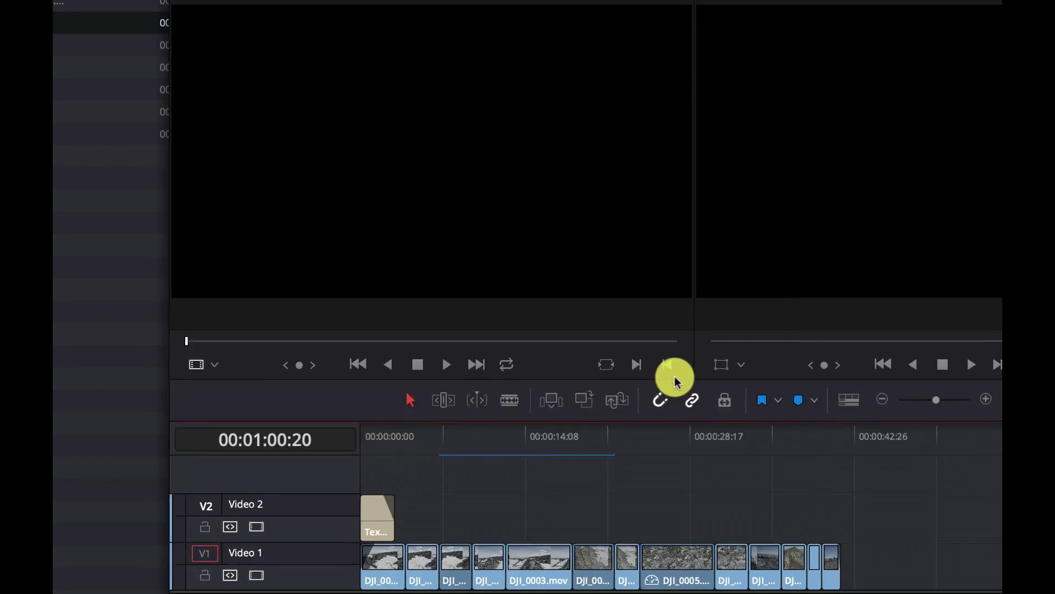
left_click(358, 583)
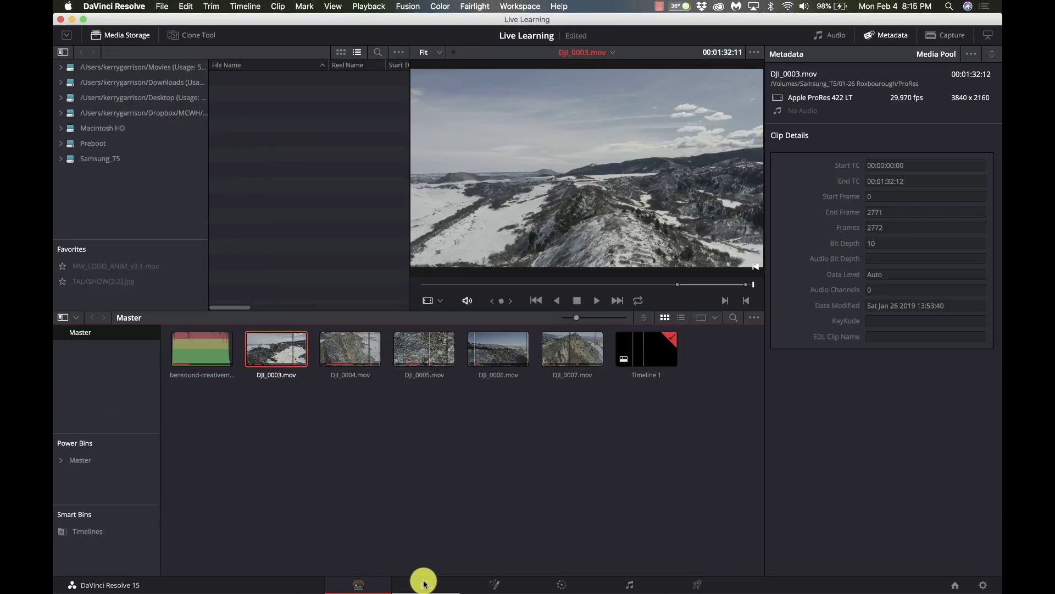
left_click(424, 583)
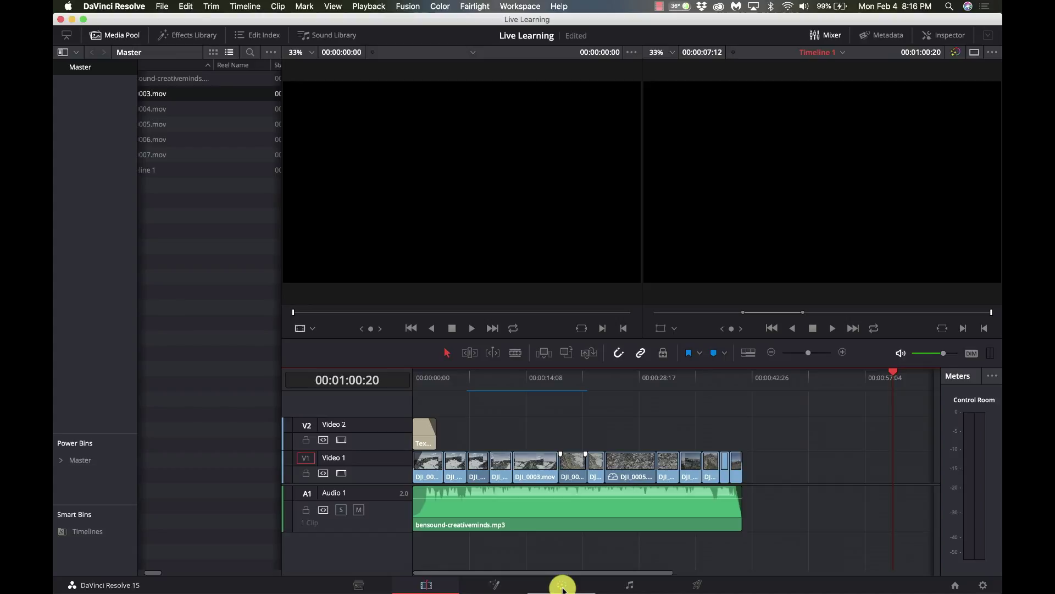
Reopen Keyboard Customization from the DaVinci Resolve application menu.
left_click(130, 7)
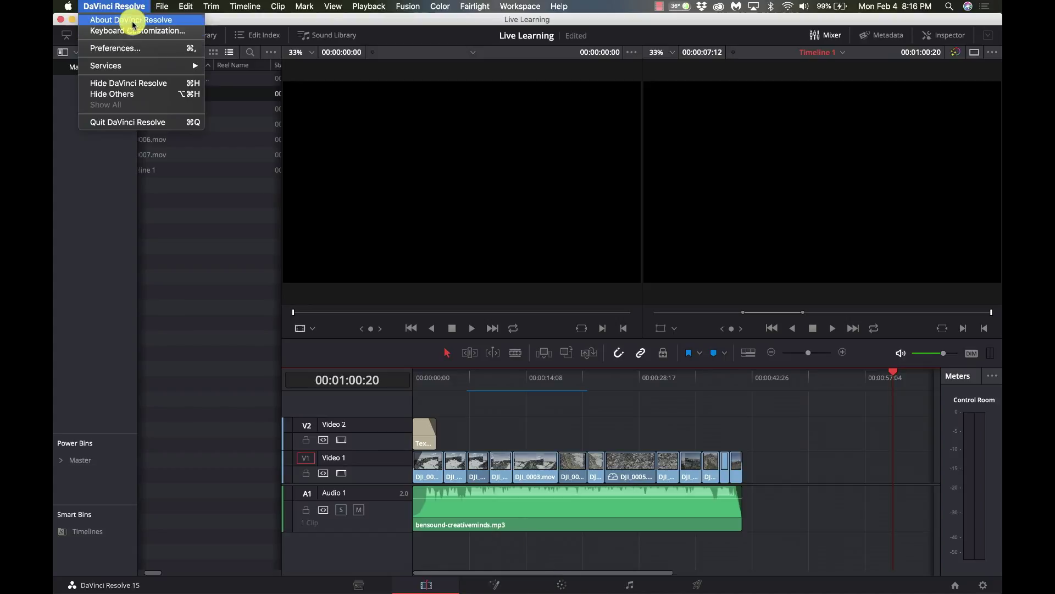
left_click(134, 31)
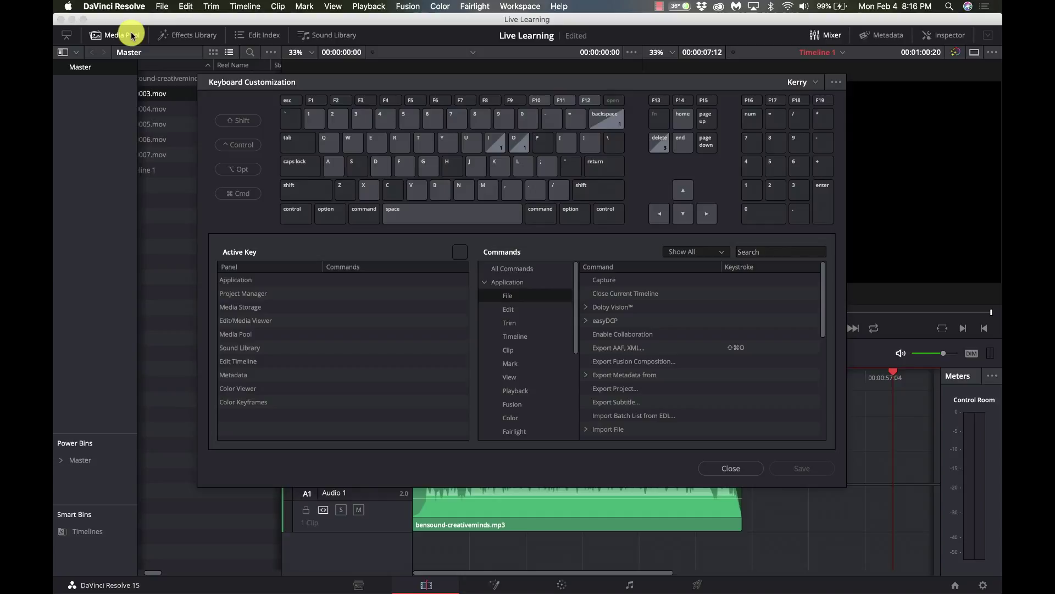